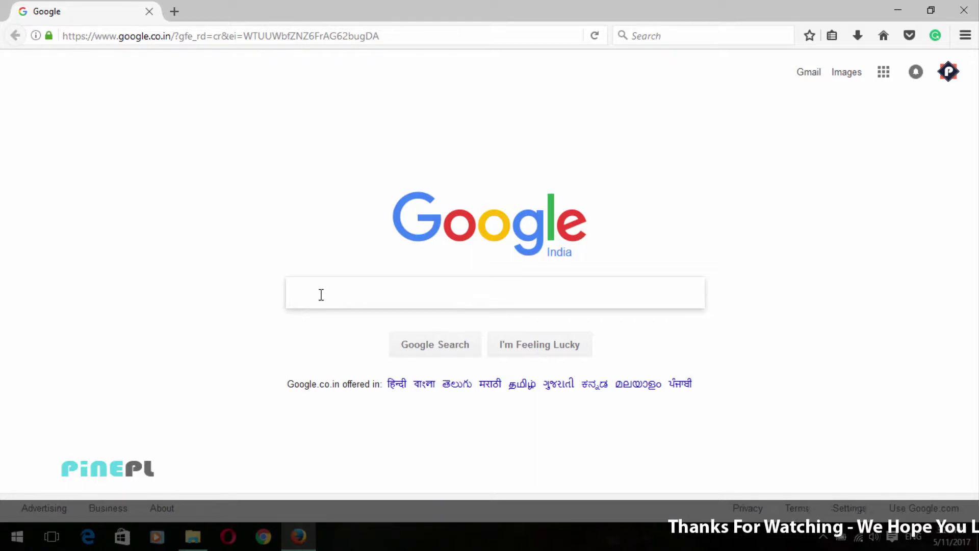
Step: Search Google for 'cloudflare' and open the 'Cloudflare - The Web Performance & Security Company' result
type("clou")
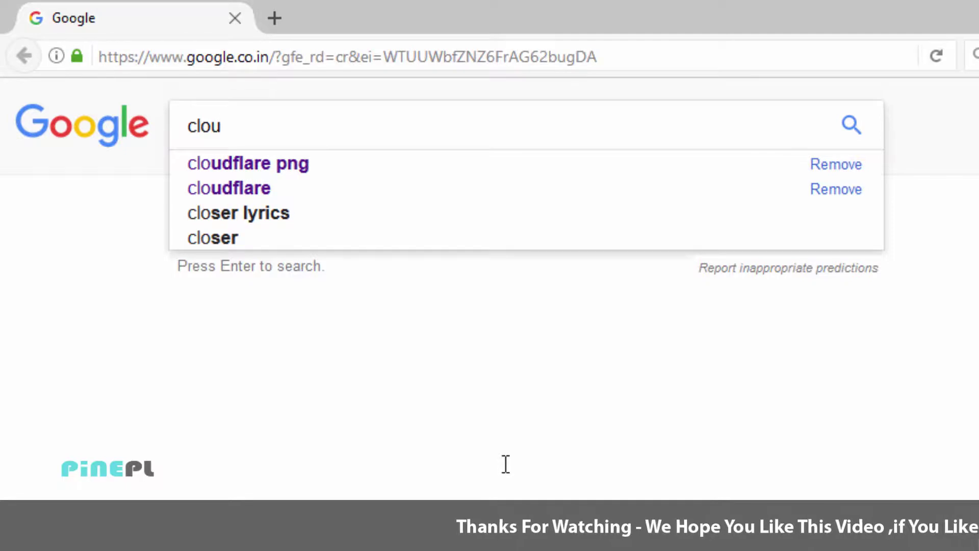
key("Down")
key("Return")
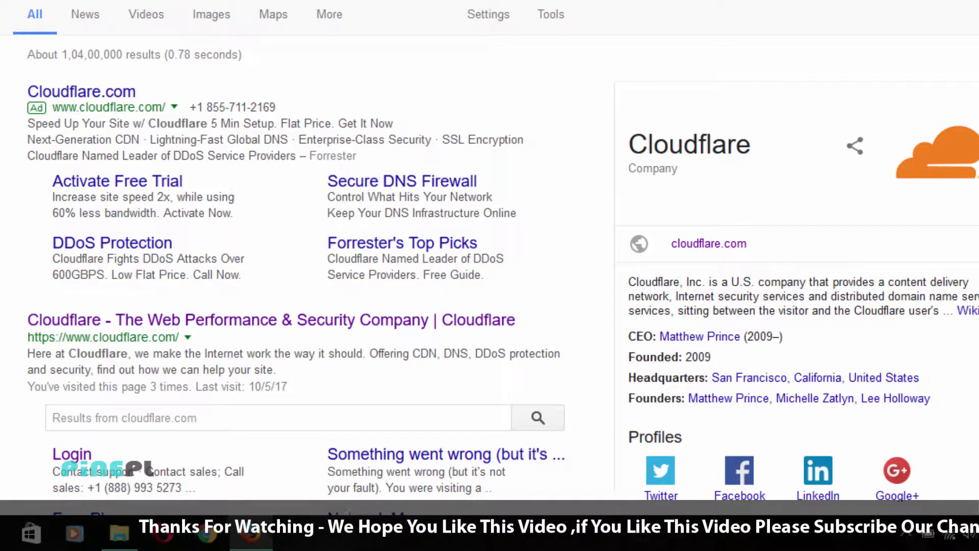
scroll(92, 72, "down", 5)
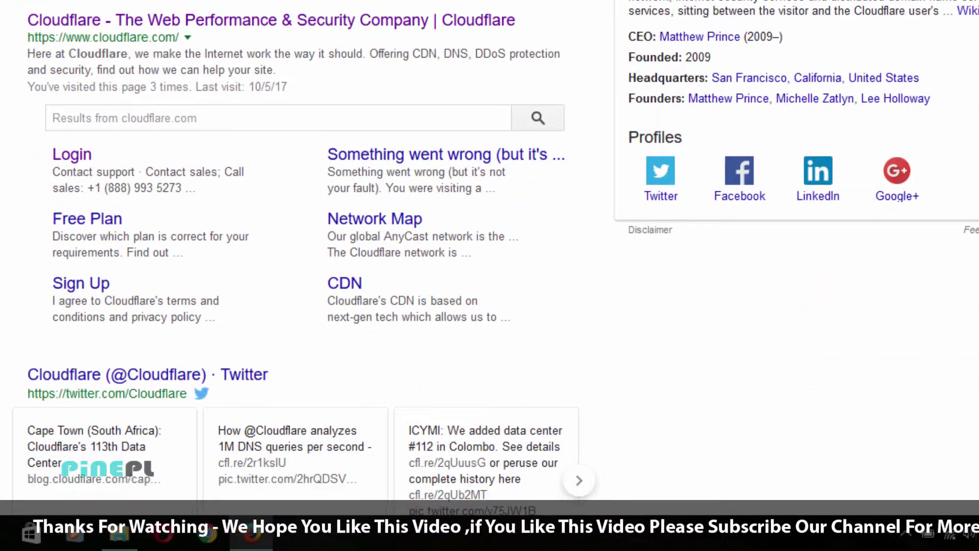
mouse_move(2, 6)
left_mouse_down()
mouse_move(502, 229)
mouse_move(594, 351)
left_mouse_up()
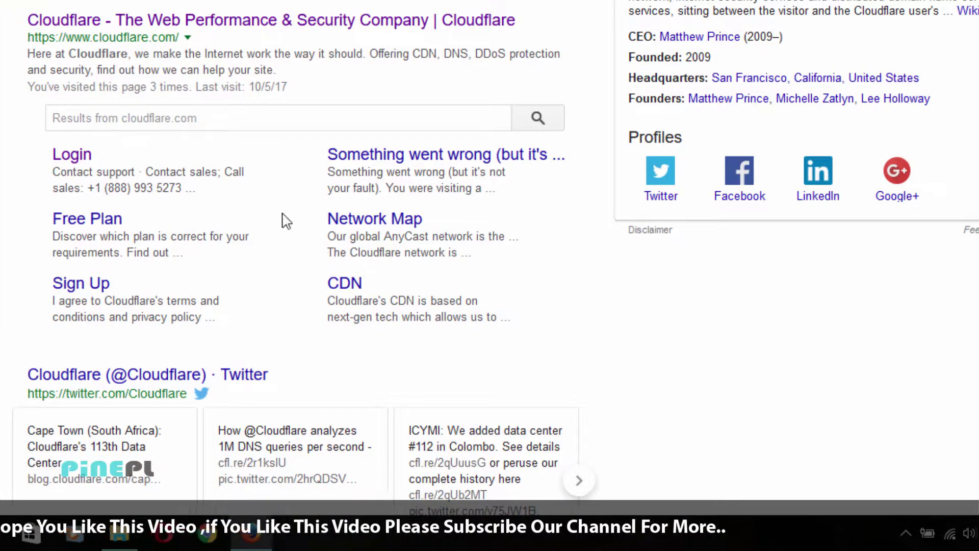
left_click(127, 28)
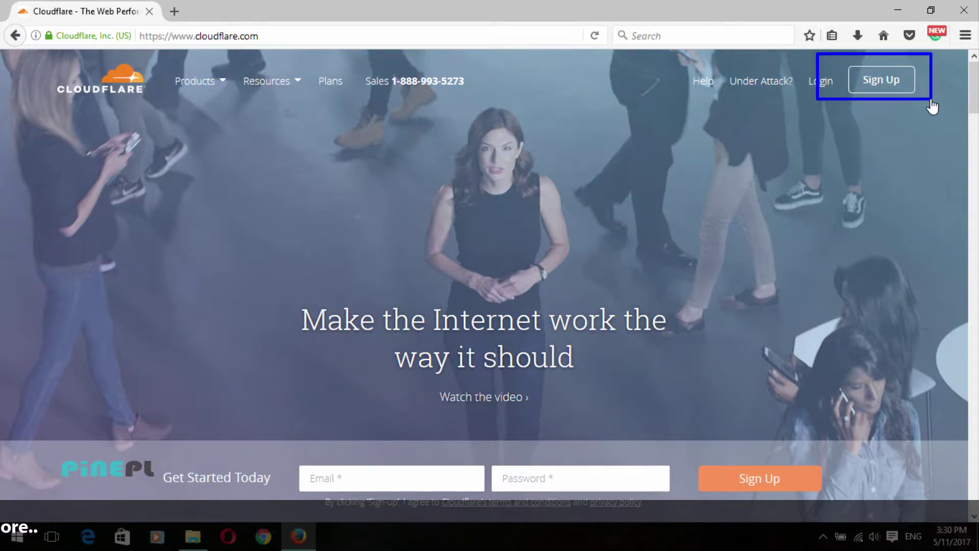
left_click(881, 81)
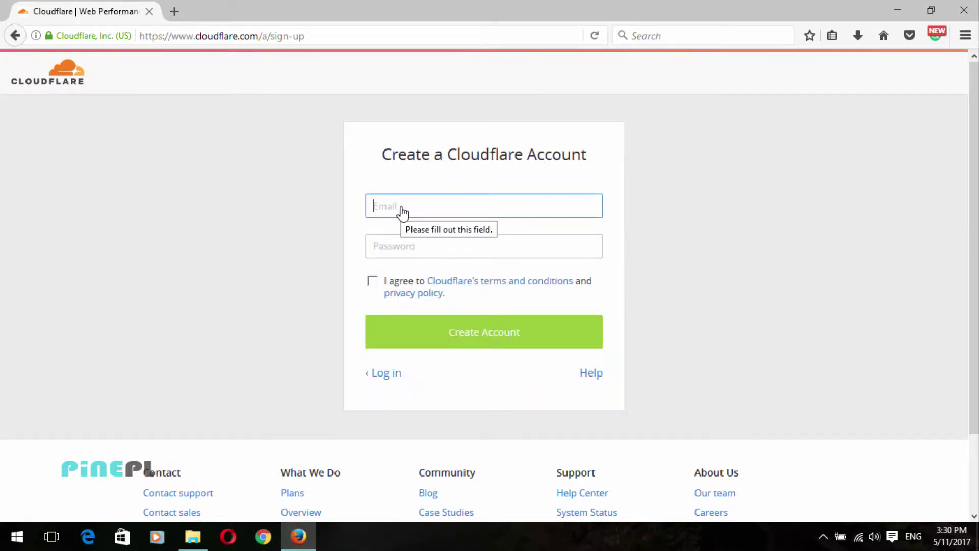
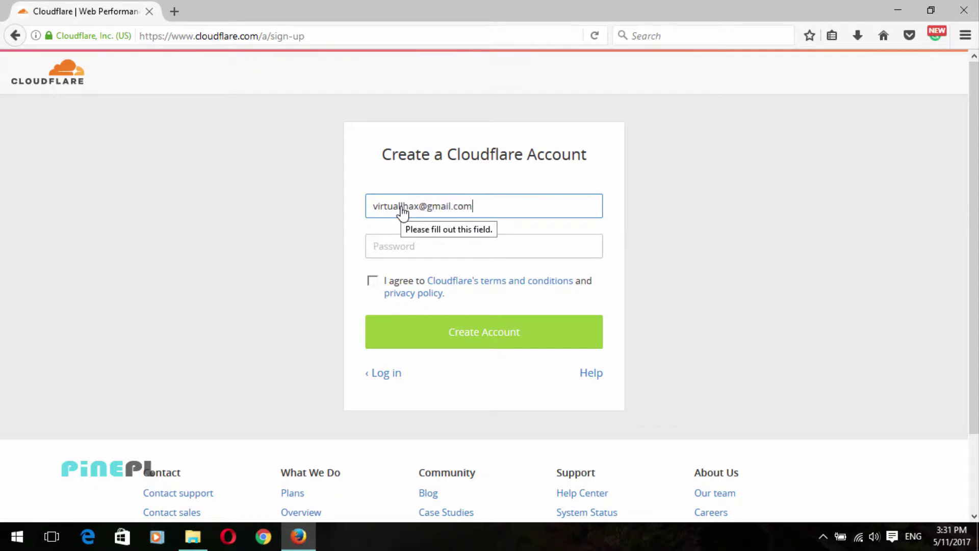
Step: Enter the account email and password, accept the terms, create the account, and decline saving the login
key("Tab")
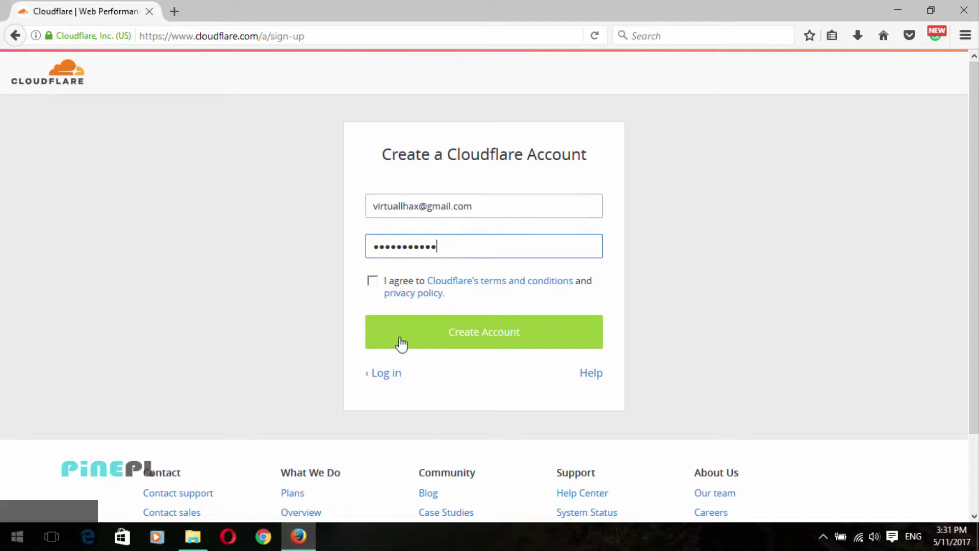
left_click(487, 332)
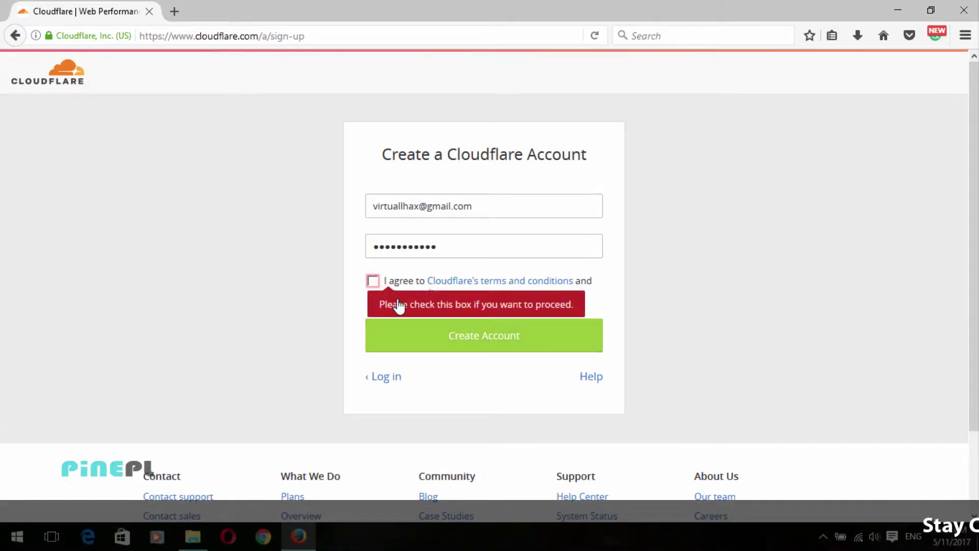
left_click(373, 280)
left_click(476, 335)
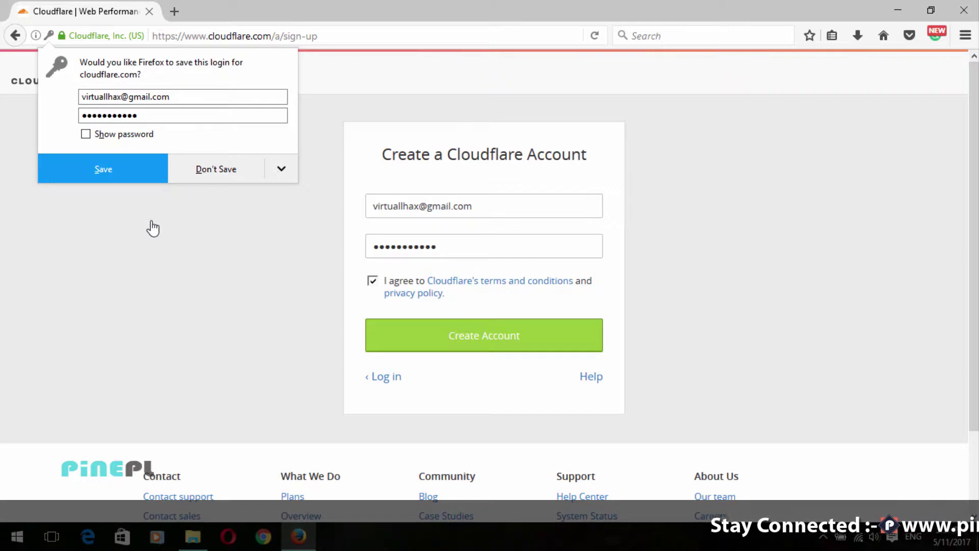
left_click(221, 175)
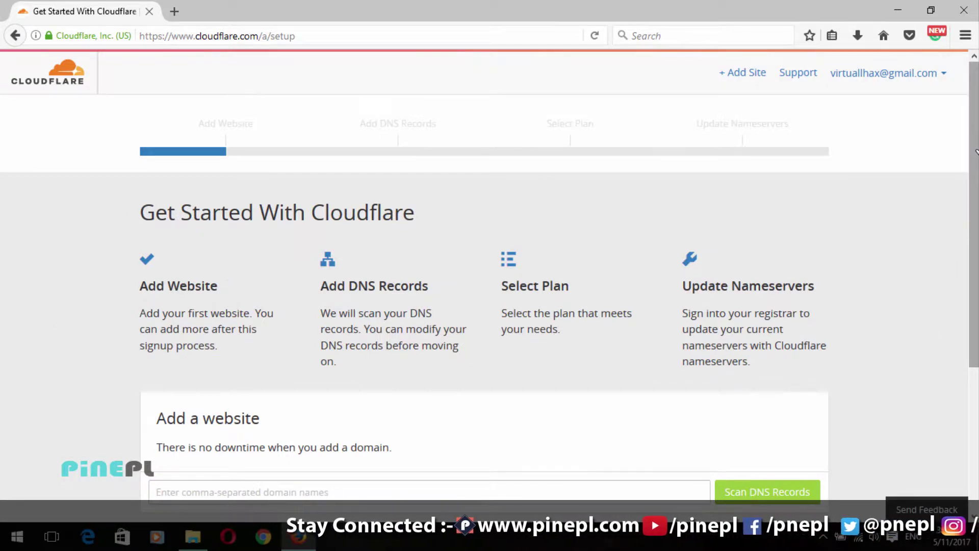
scroll(975, 168, "down", 2)
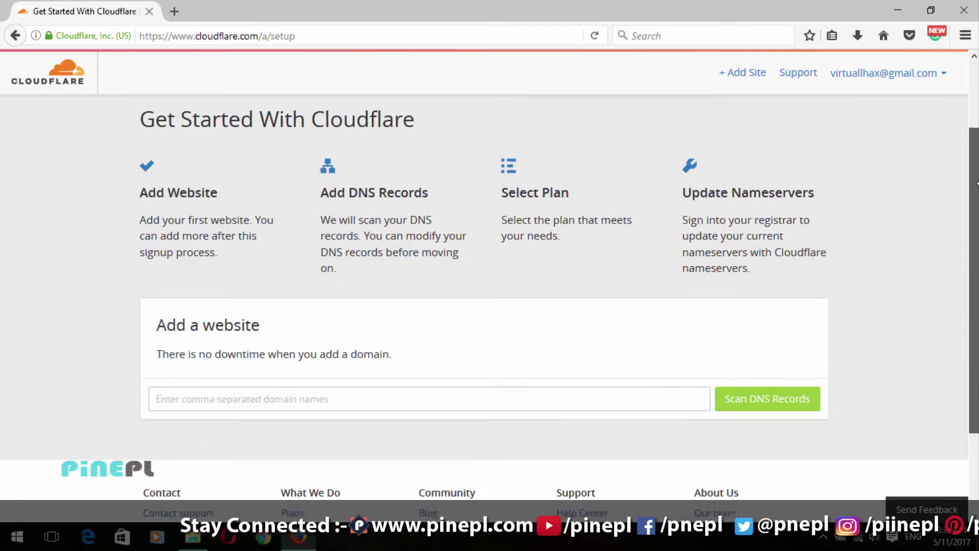
scroll(975, 190, "down", 2)
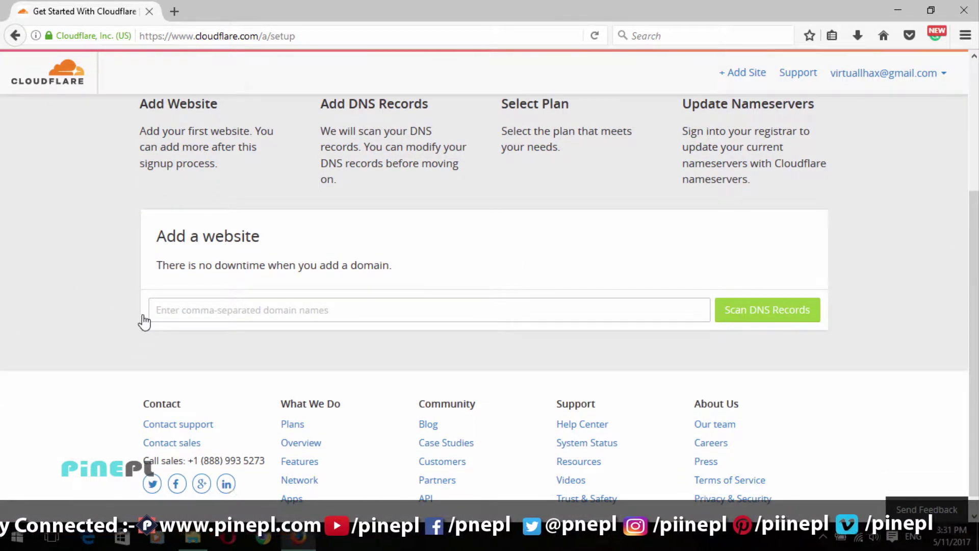
left_click(184, 319)
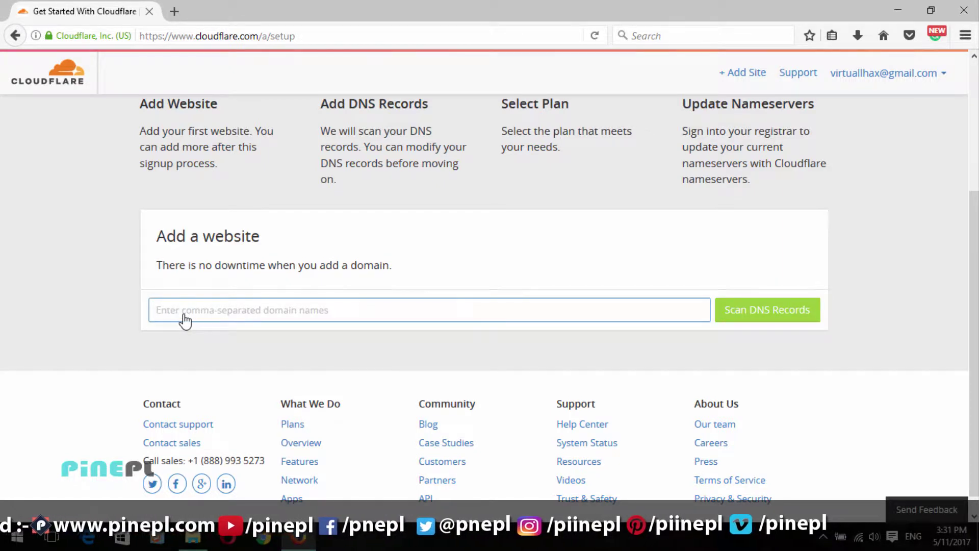
type("www.pinepl.org")
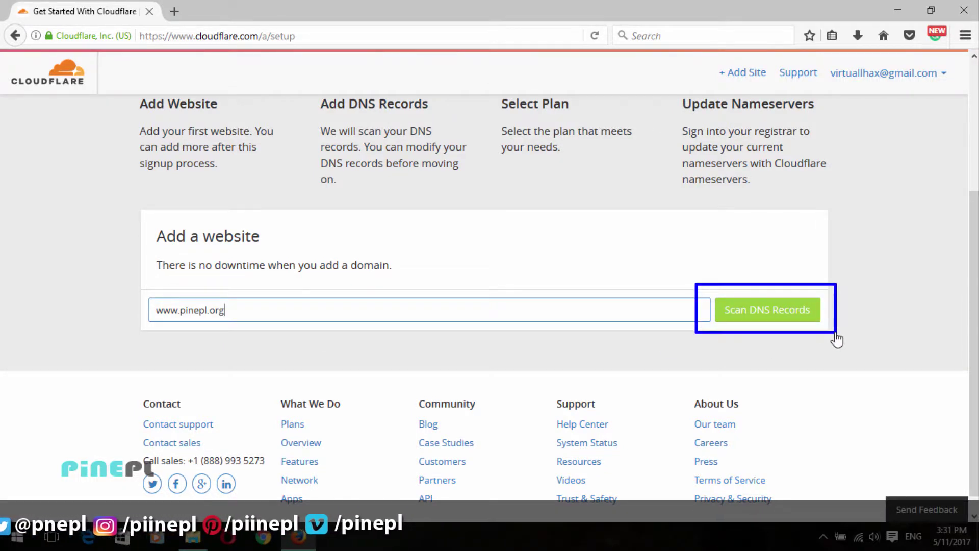
Step: Scan pinepl.org's DNS records and continue once the scan finishes
left_click(768, 312)
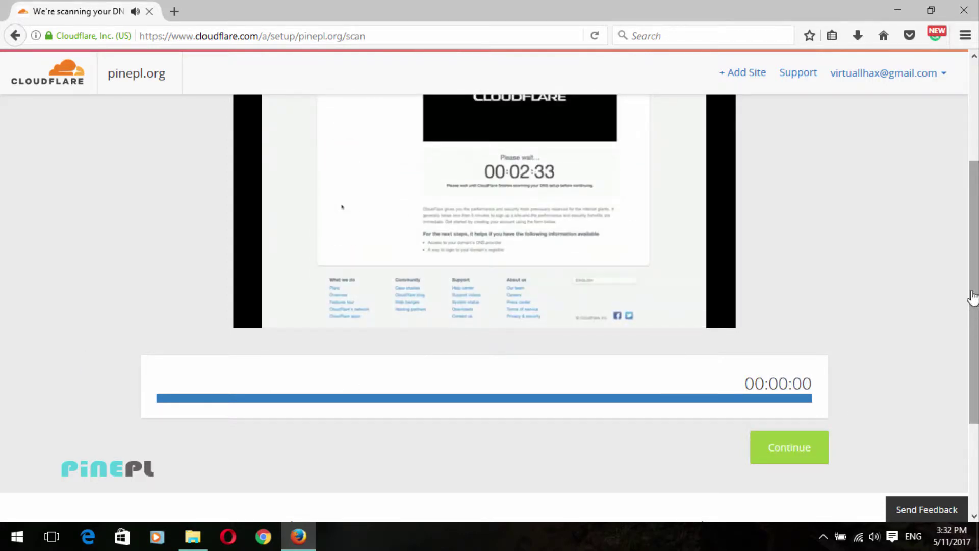
scroll(459, 331, "down", 3)
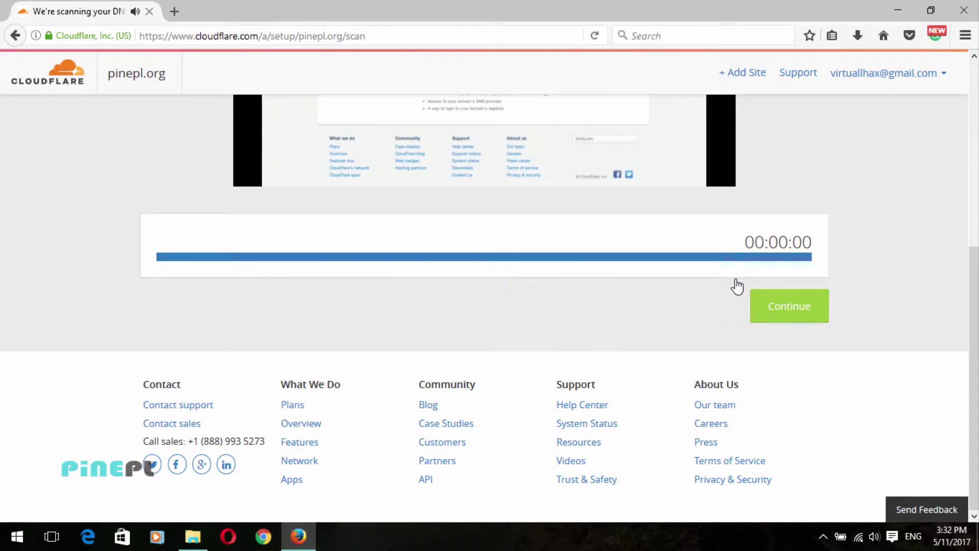
left_click(785, 307)
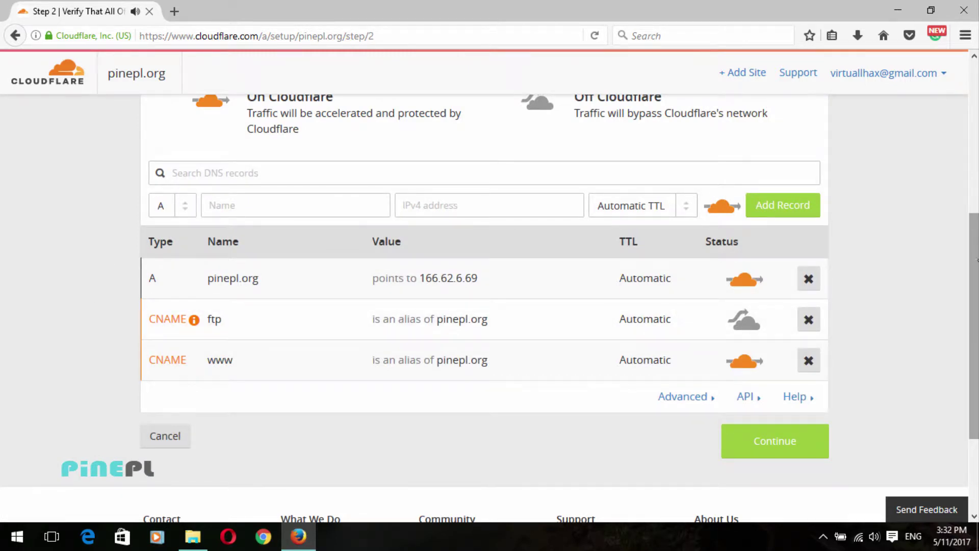
Step: Review and accept the found records: A record to 166.62.6.69, plus ftp and www CNAMEs
scroll(976, 271, "down", 3)
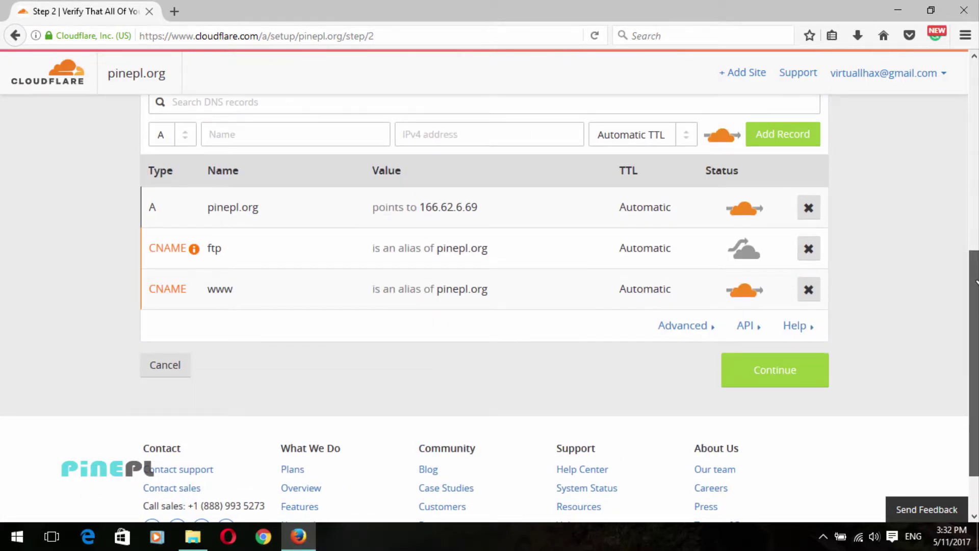
scroll(976, 281, "up", 5)
scroll(975, 280, "down", 4)
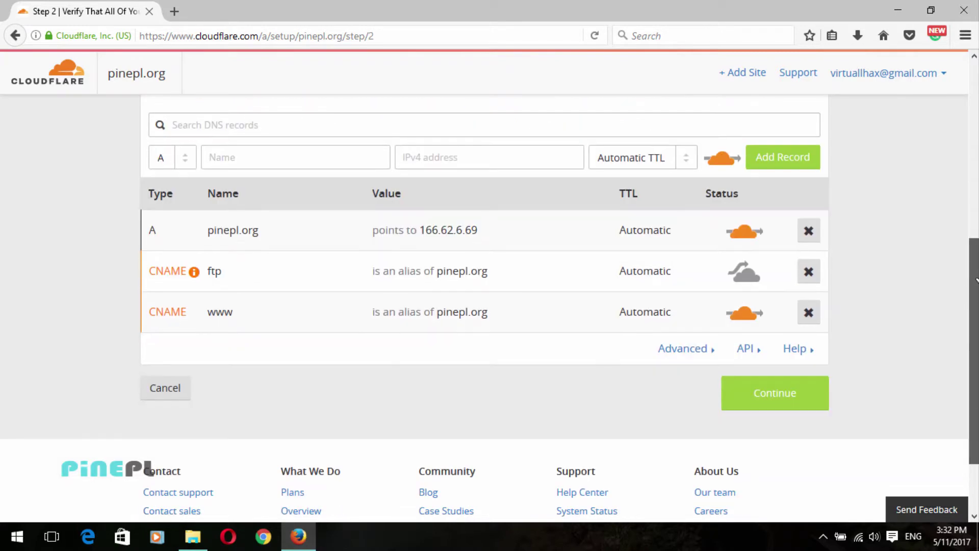
scroll(975, 279, "down", 1)
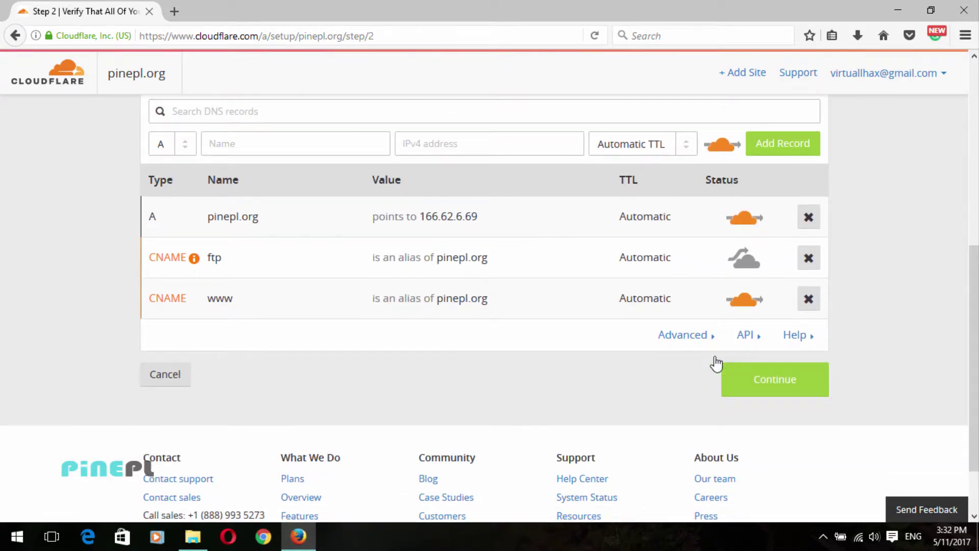
left_click(782, 389)
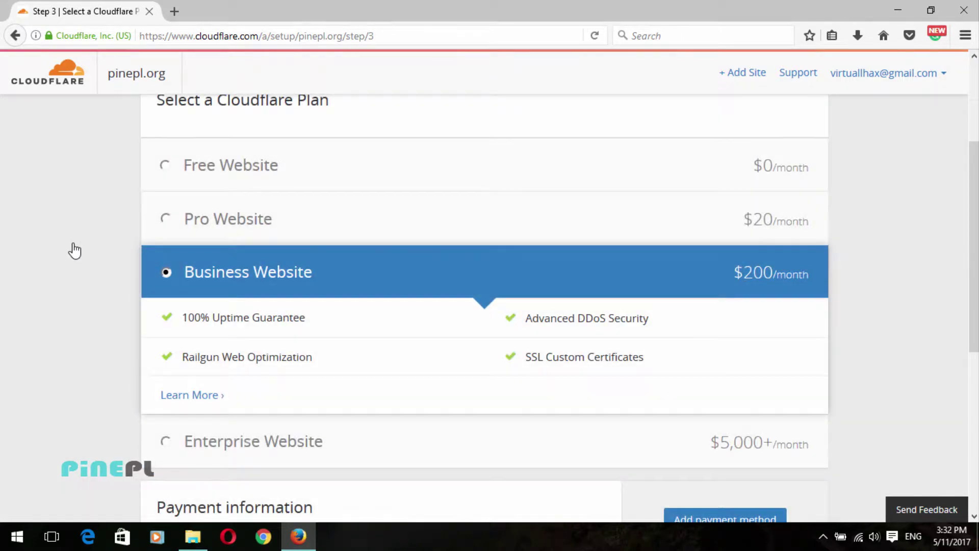
Step: Choose the Free Website plan at $0/month and continue to the nameserver step
scroll(975, 306, "down", 1)
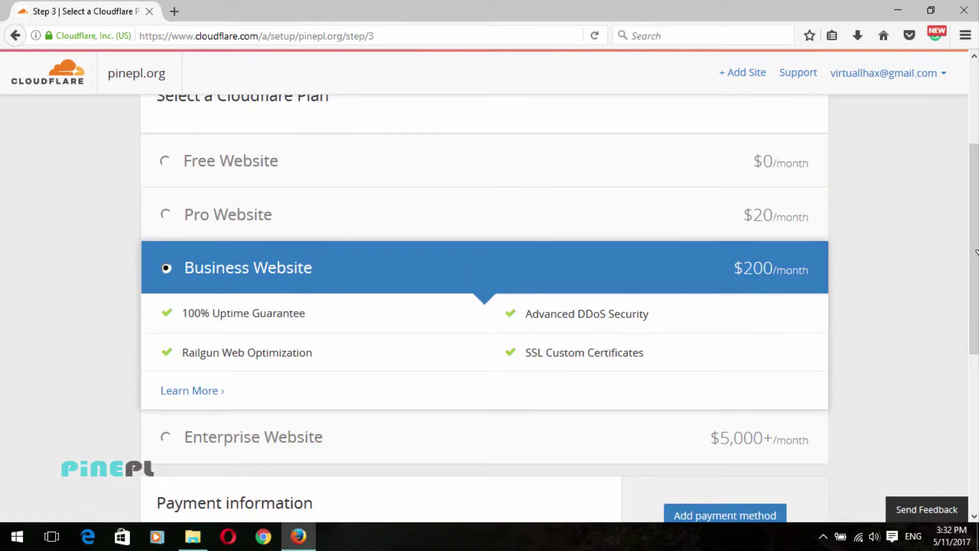
scroll(688, 300, "up", 1)
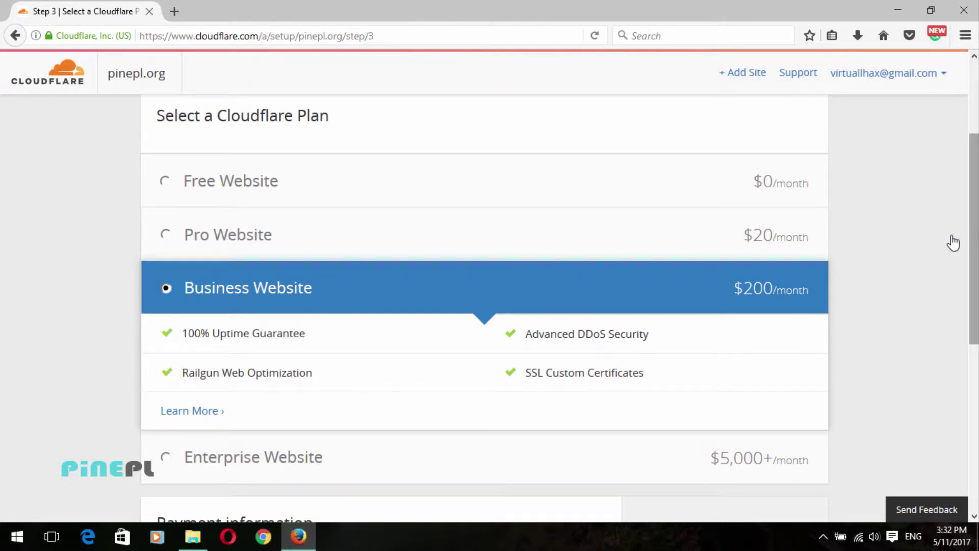
left_click_drag(133, 147, 803, 214)
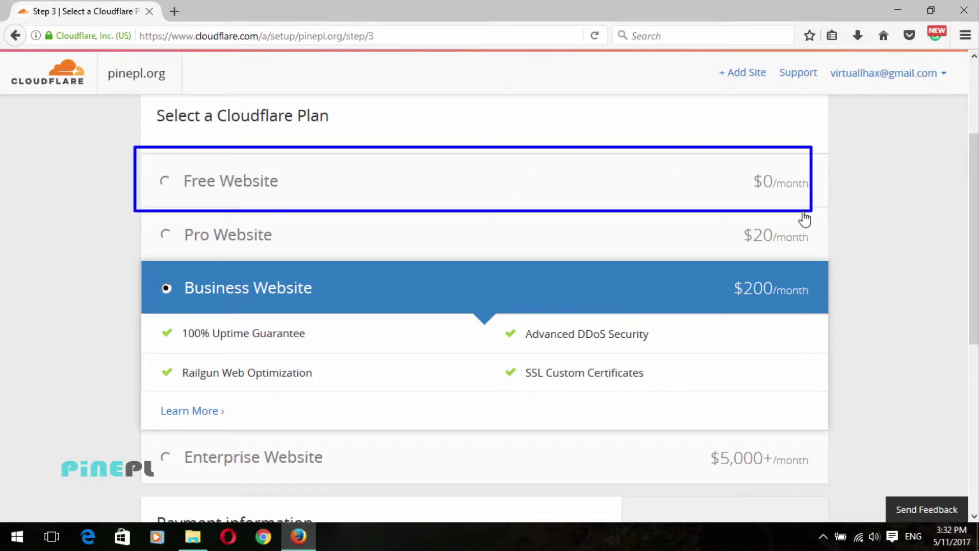
left_click(171, 187)
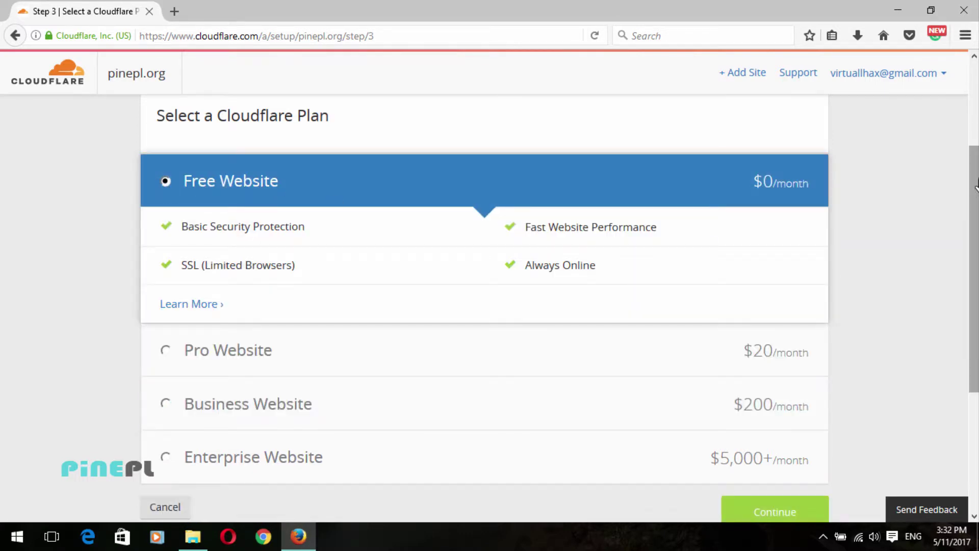
scroll(967, 263, "down", 3)
left_click_drag(705, 331, 887, 398)
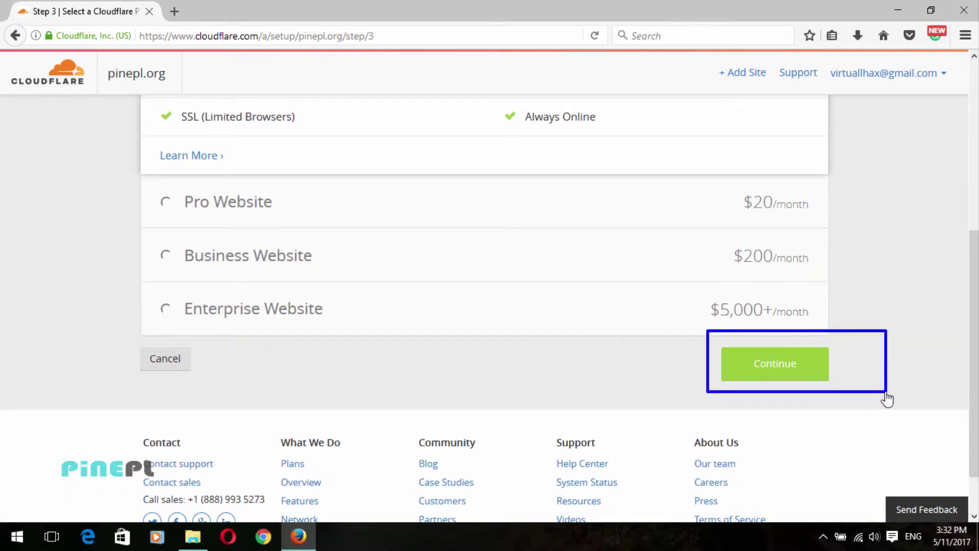
left_click(778, 371)
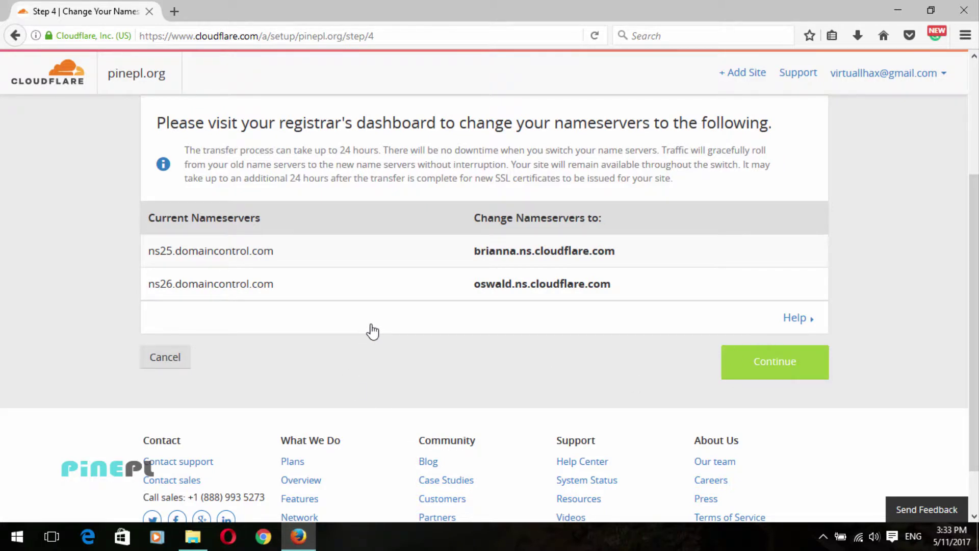
Step: Note the brianna.ns.cloudflare.com and oswald.ns.cloudflare.com nameservers replacing domaincontrol.com, then open a blank tab
mouse_move(116, 221)
left_mouse_down()
mouse_move(175, 264)
mouse_move(591, 332)
mouse_move(781, 305)
mouse_move(837, 310)
left_mouse_up()
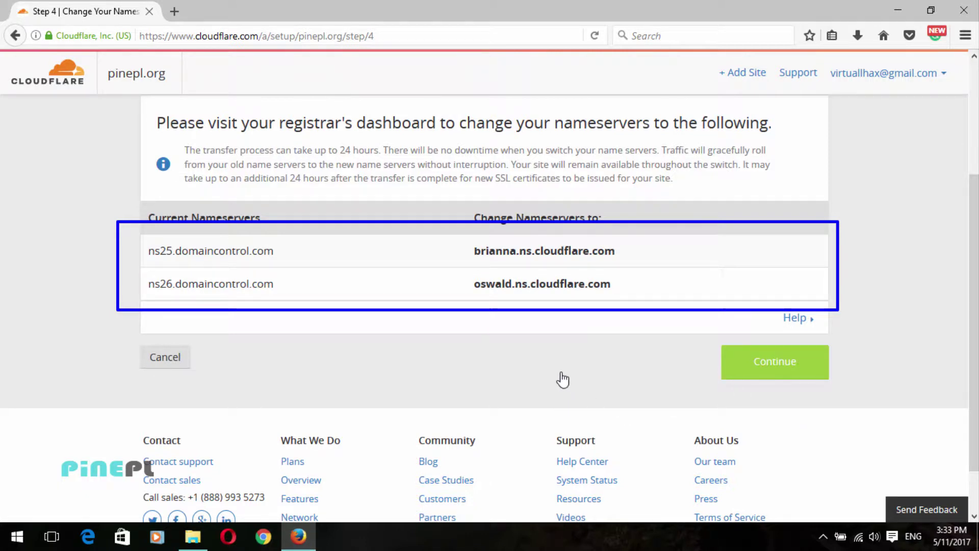
key("Escape")
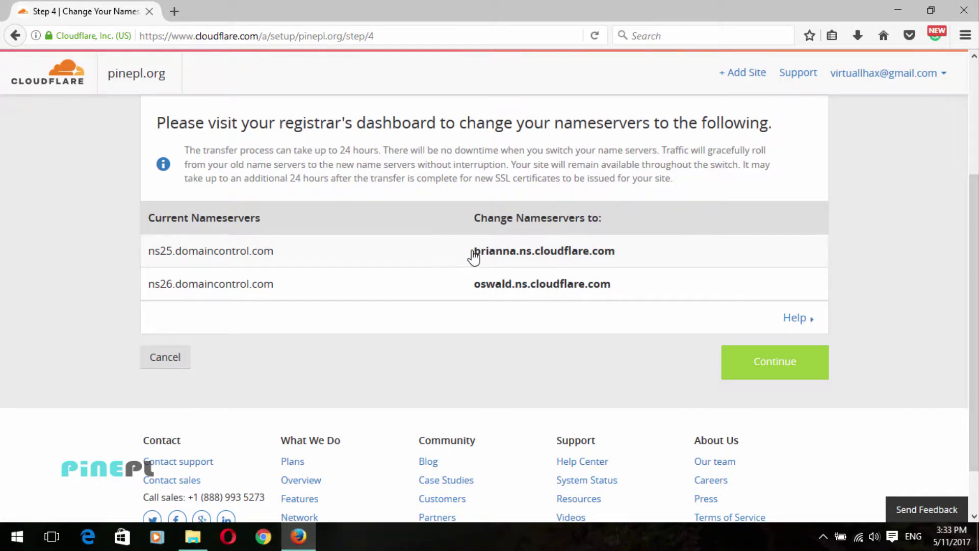
left_click_drag(474, 258, 607, 256)
left_click_drag(151, 258, 284, 257)
left_click(181, 8)
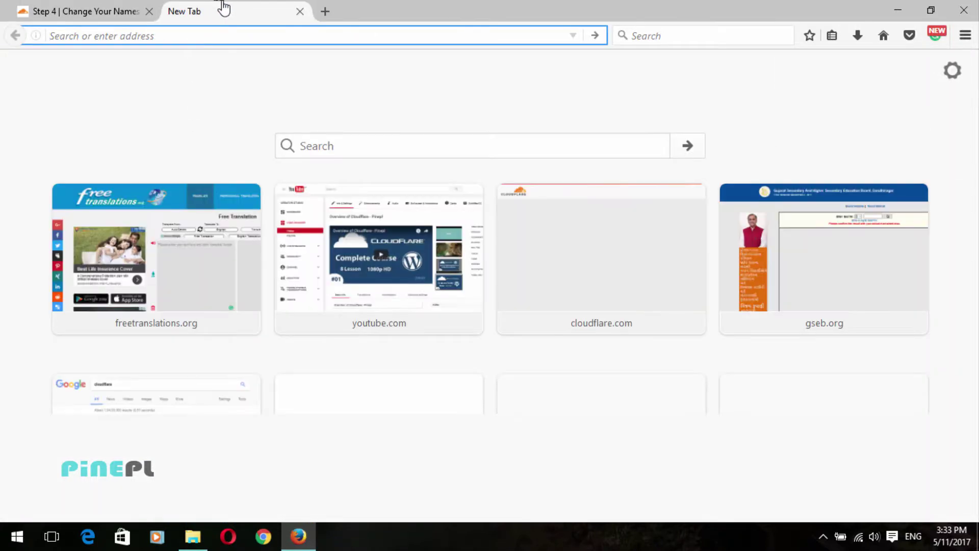
Step: Place the new tab before Cloudflare's, go to godaddy.com, and open its Sign in page
left_click_drag(222, 7, 109, 11)
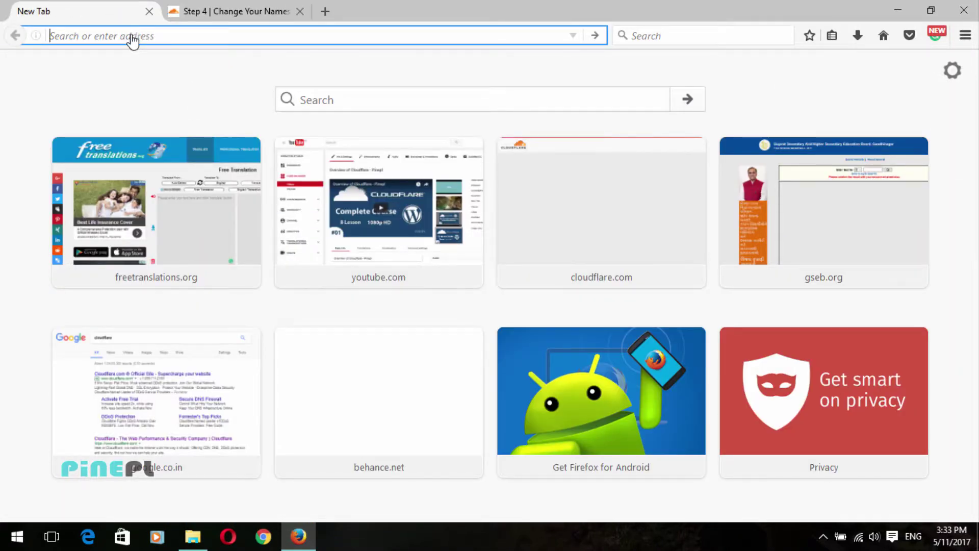
type("g")
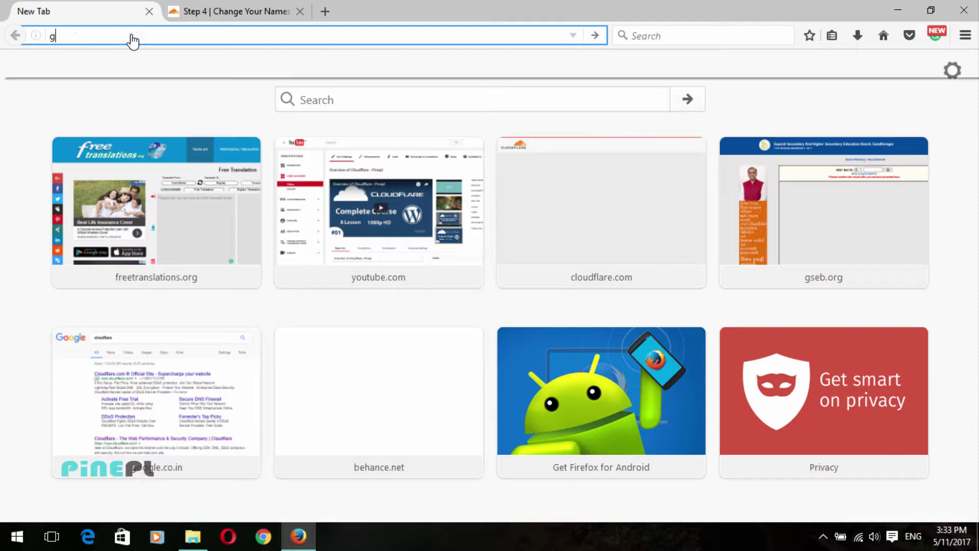
type("odaddy.com")
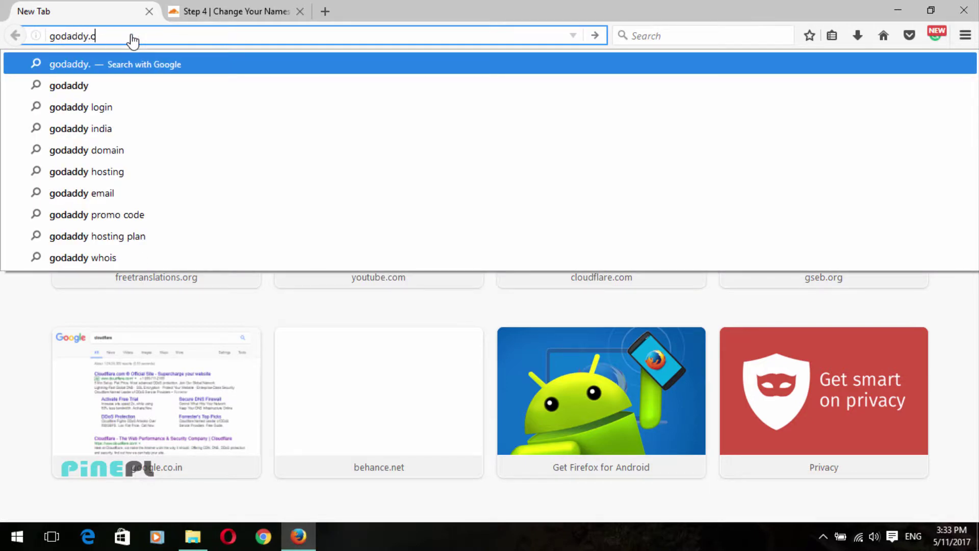
key("Return")
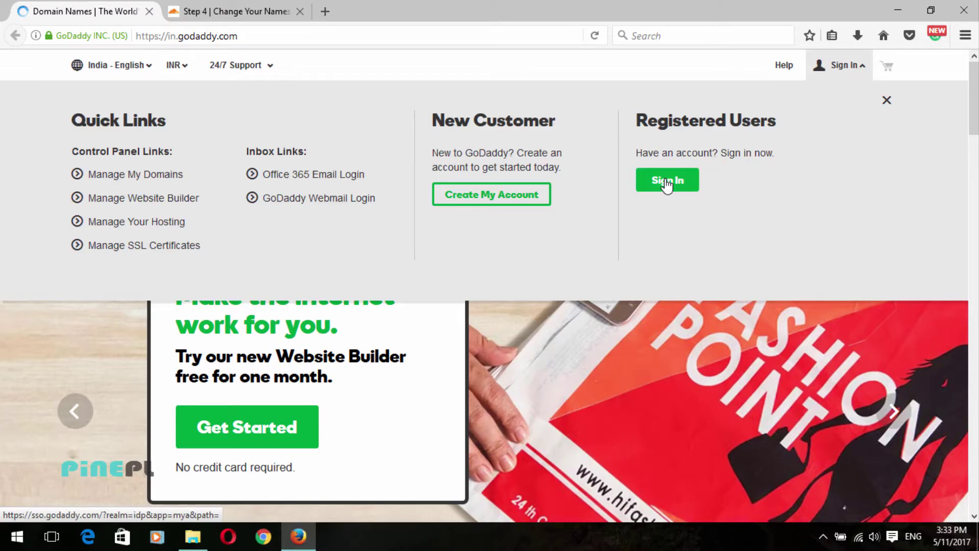
left_click(662, 181)
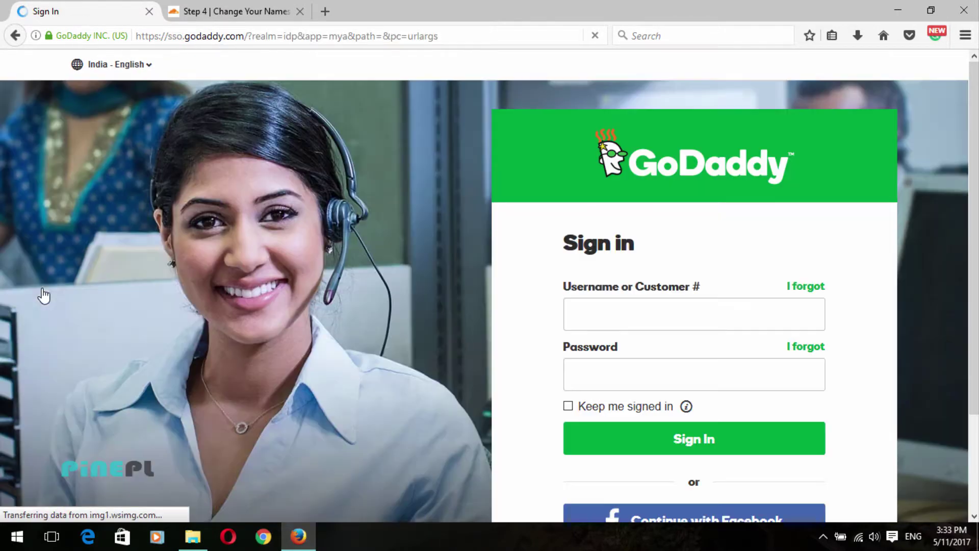
Step: Enter the GoDaddy username and password, sign in, and decline saving the login in Firefox
left_click(627, 316)
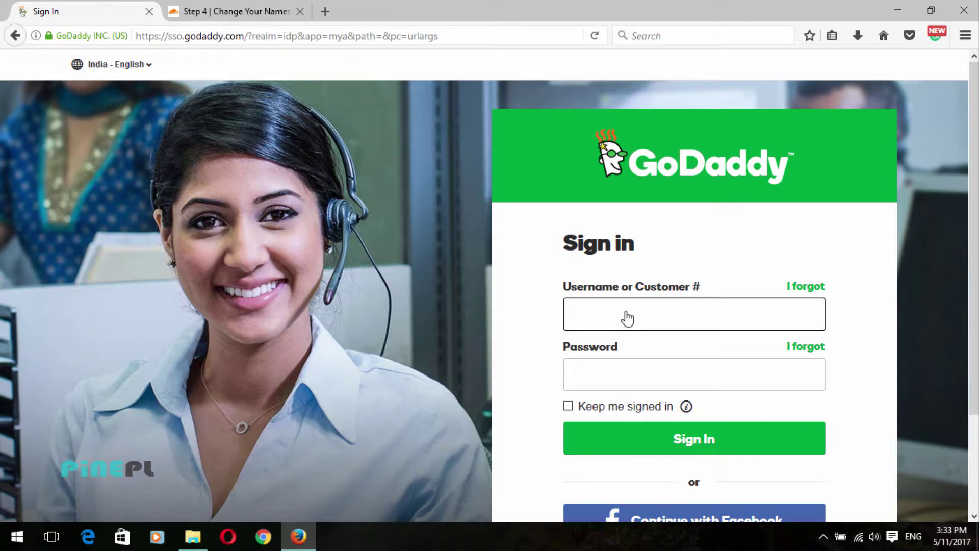
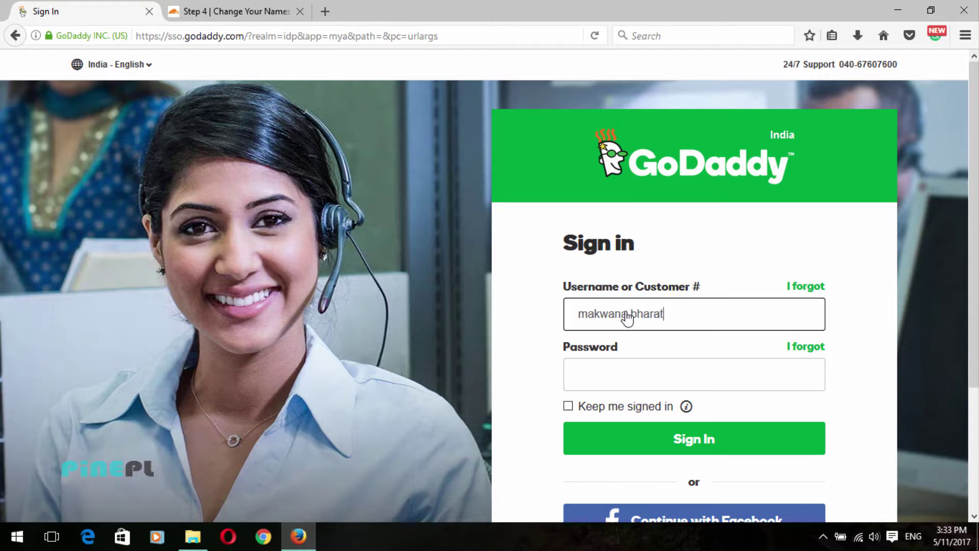
key("Tab")
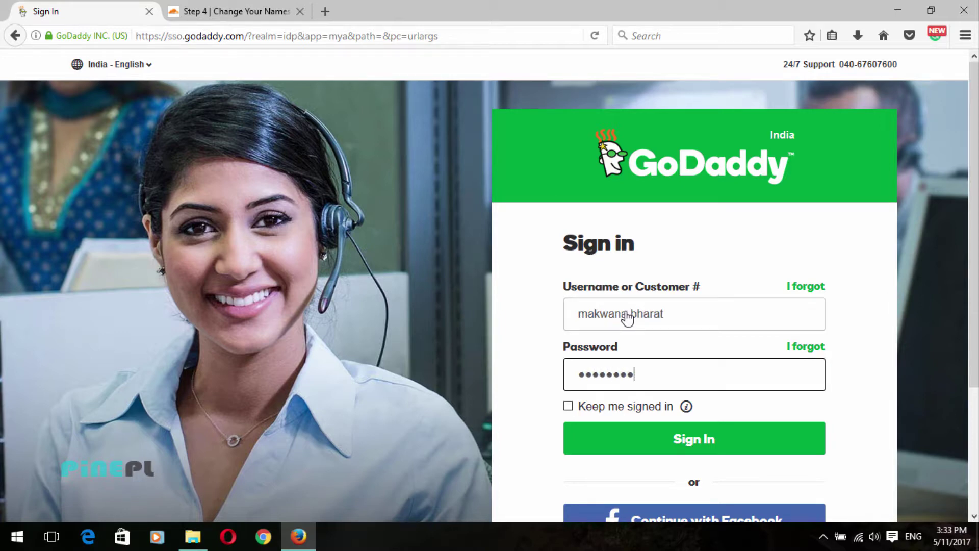
key("Return")
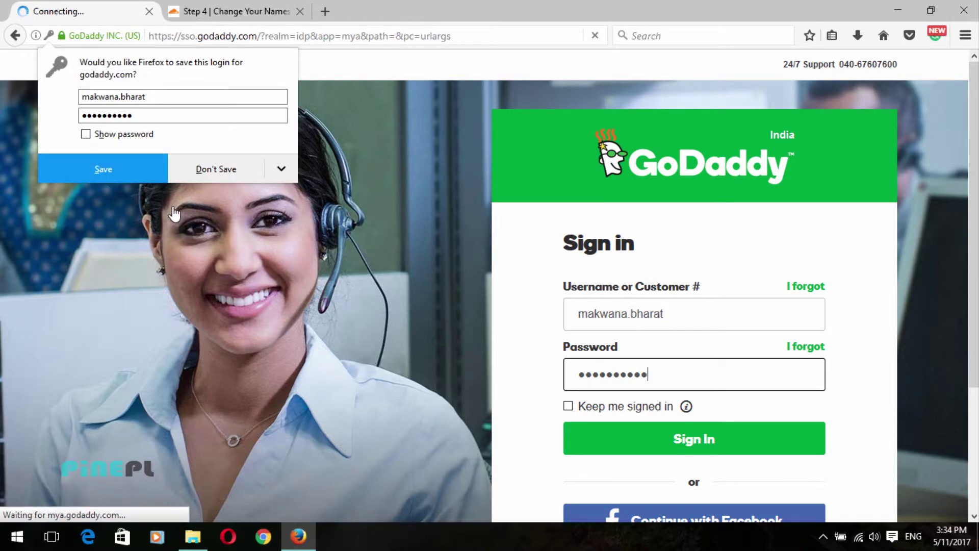
left_click(199, 174)
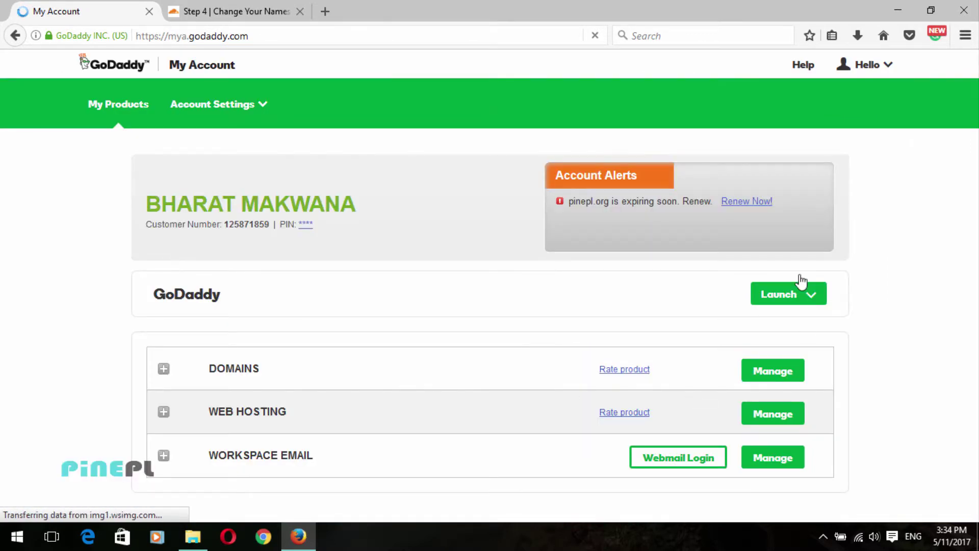
Step: Expand the Domains list in My Account and open Manage DNS for pinepl.org
scroll(936, 216, "down", 1)
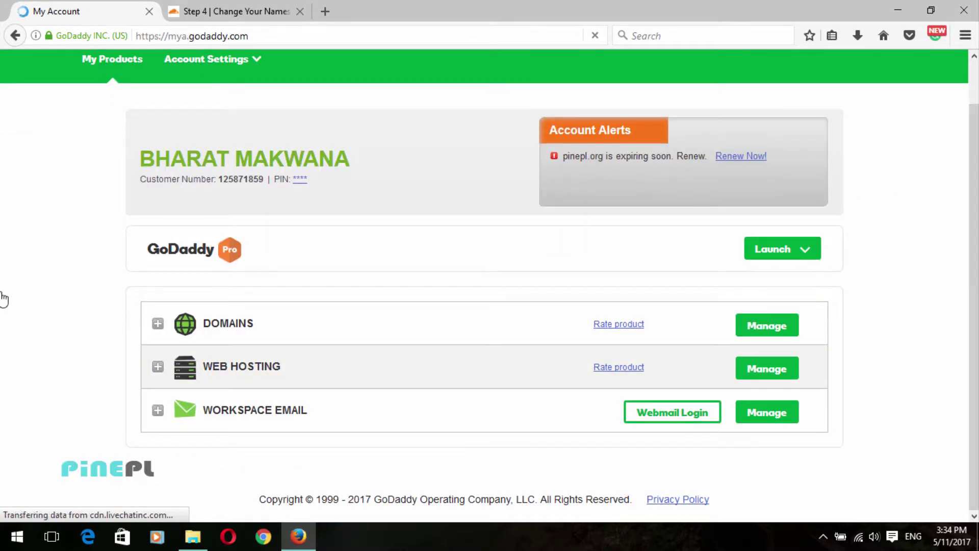
left_click(253, 321)
scroll(253, 321, "down", 4)
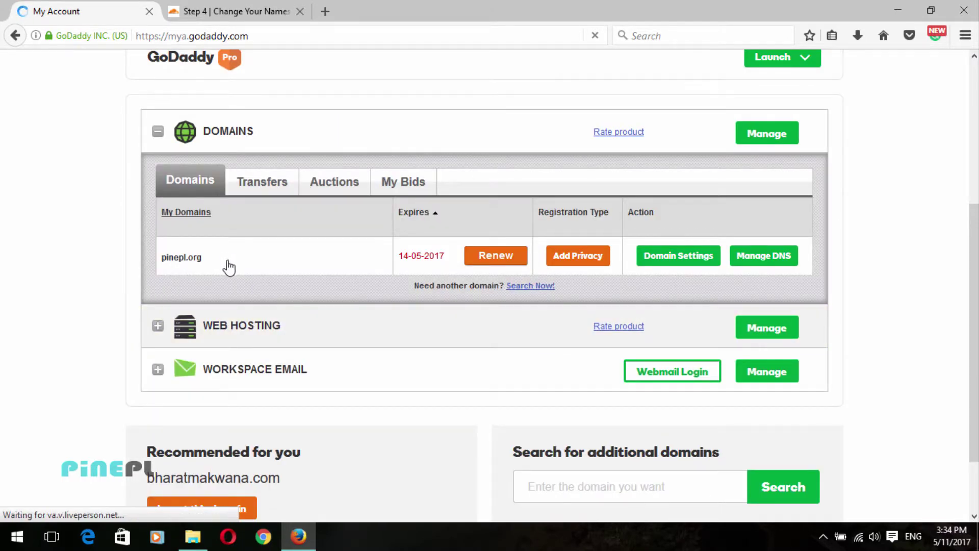
left_click(269, 8)
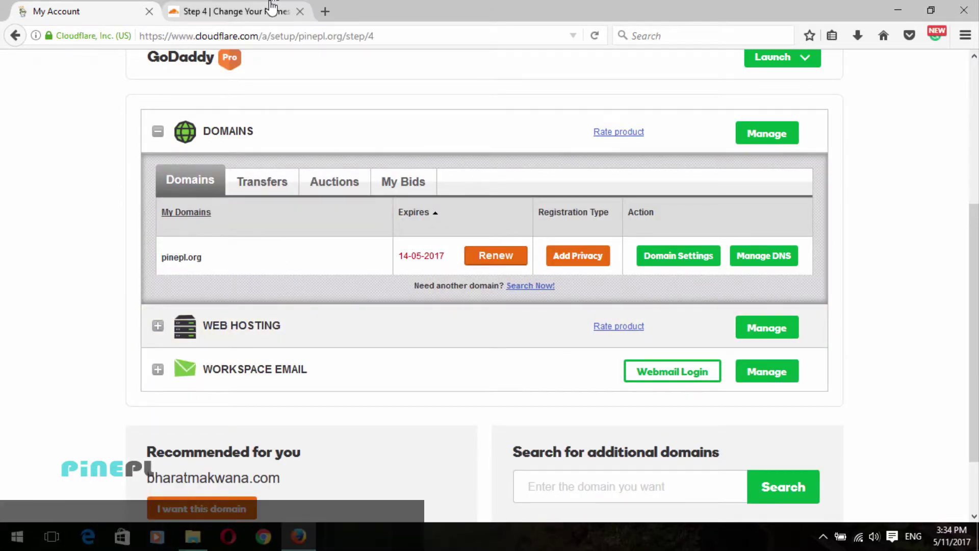
left_click(106, 8)
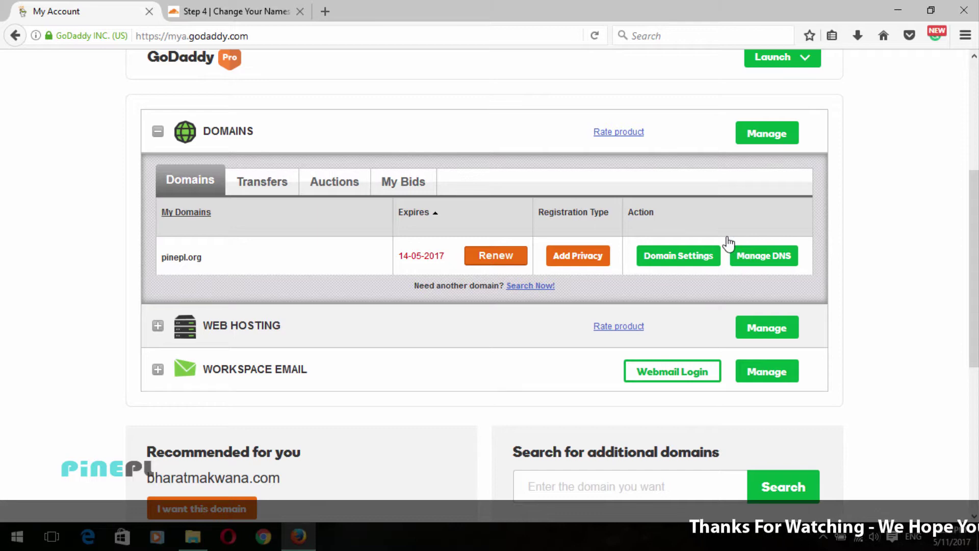
left_click(776, 256)
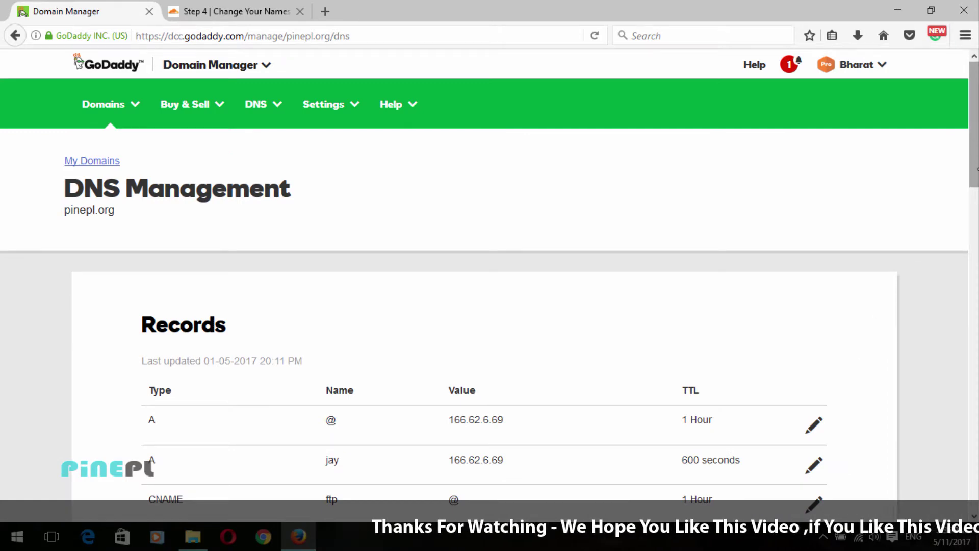
Step: Change pinepl.org's GoDaddy nameserver type from Default to Custom, leaving two empty entries
left_click_drag(976, 121, 974, 284)
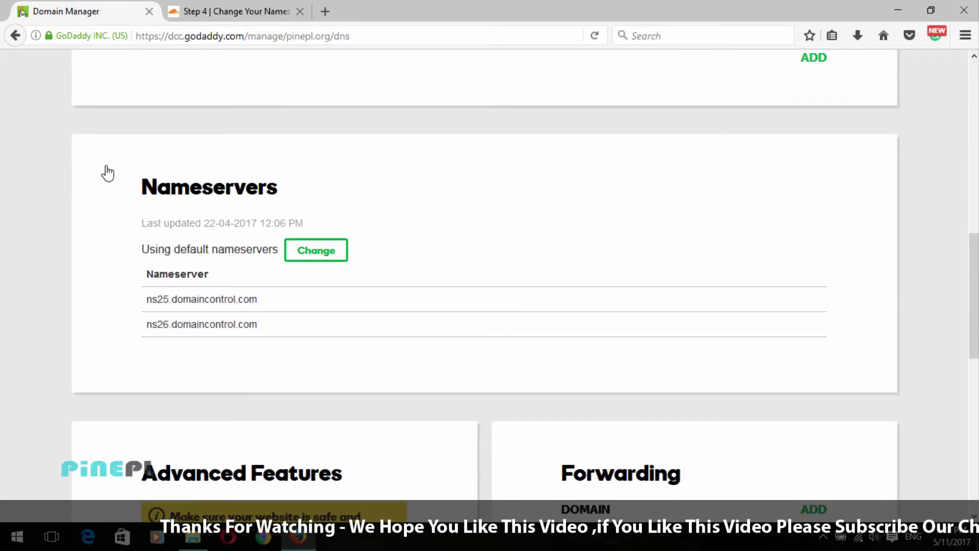
left_click(326, 256)
left_click(232, 286)
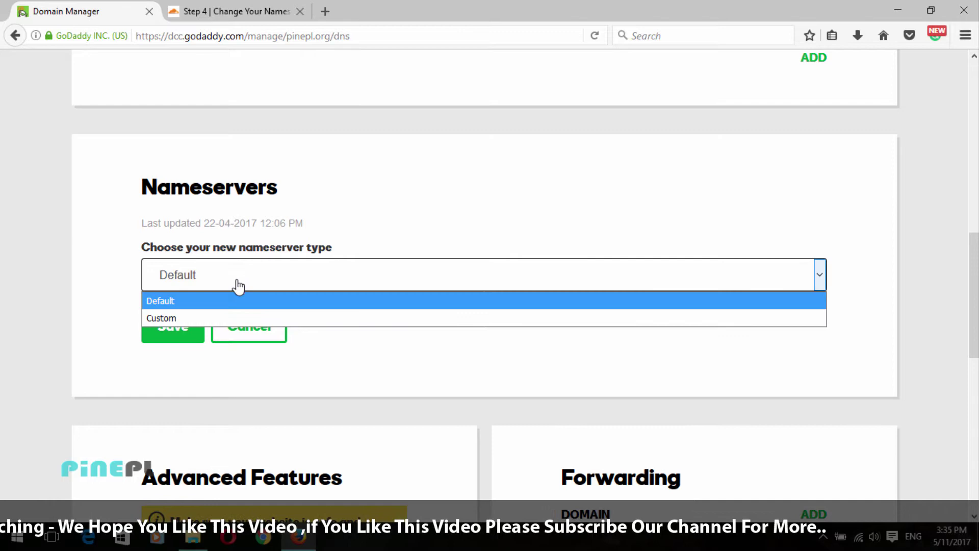
left_click(153, 318)
left_click(201, 361)
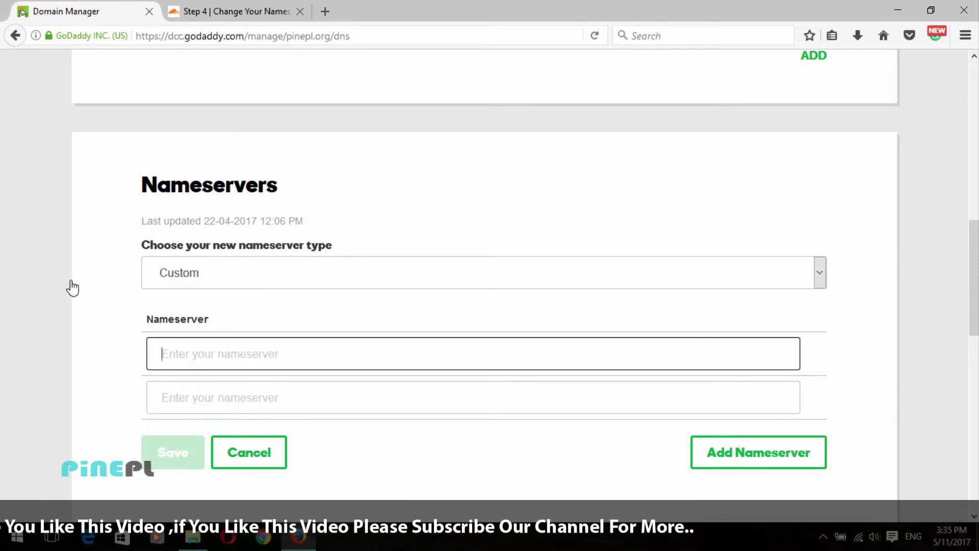
scroll(72, 288, "down", 2)
Step: Copy brianna.ns.cloudflare.com from Cloudflare into GoDaddy's first nameserver field
left_click(230, 11)
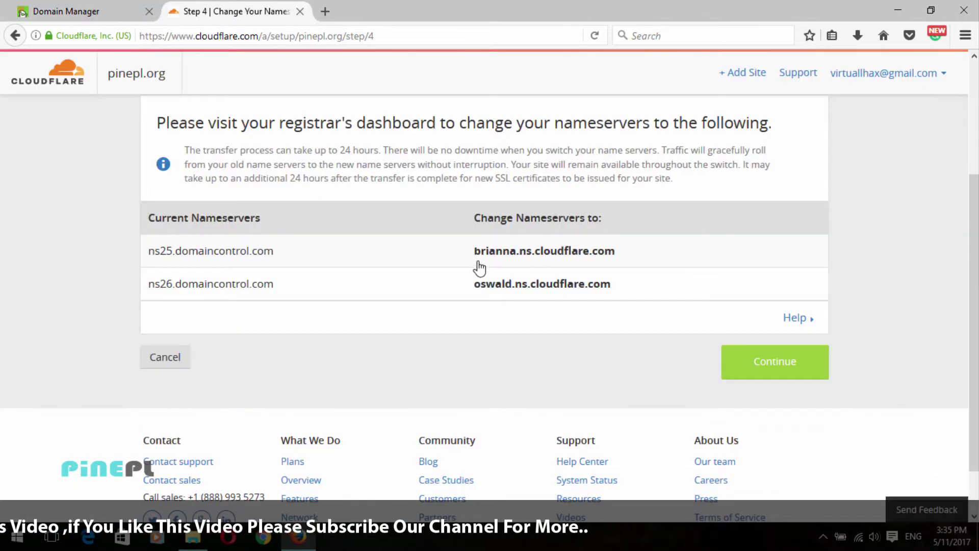
left_click_drag(526, 258, 623, 258)
key("ctrl+c")
left_click(110, 11)
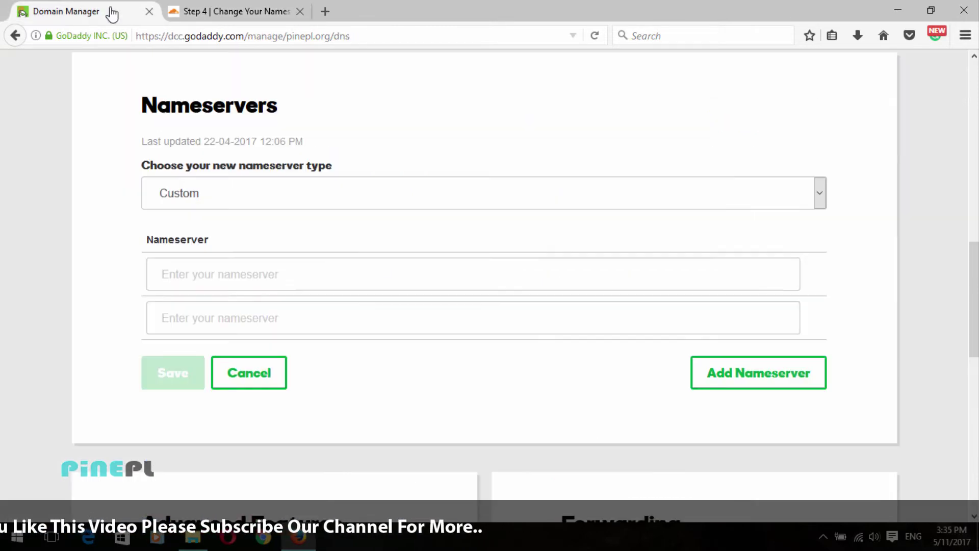
left_click(332, 284)
key("ctrl+v")
Step: Enter oswald.ns.cloudflare.com as the second nameserver and save the custom nameservers
left_click(250, 10)
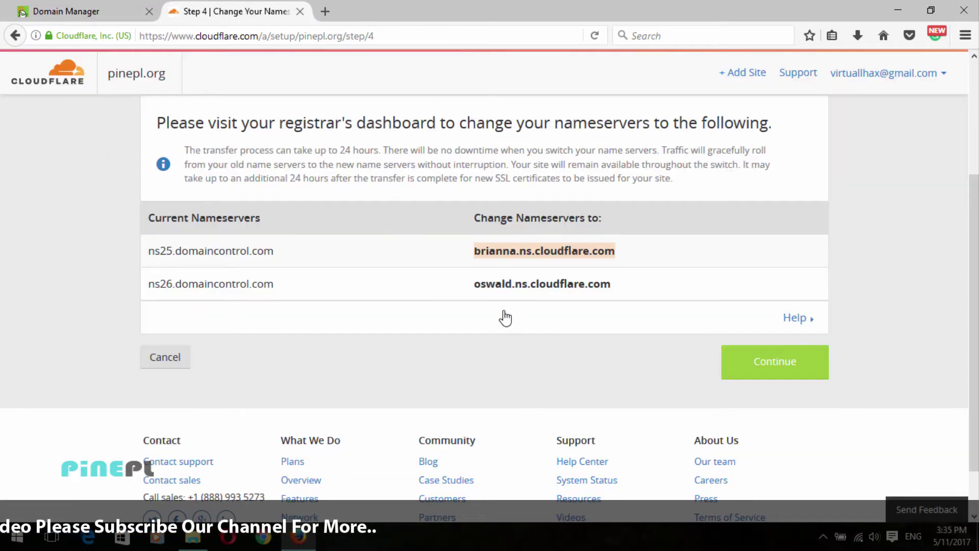
left_click_drag(472, 292, 622, 290)
key("ctrl+c")
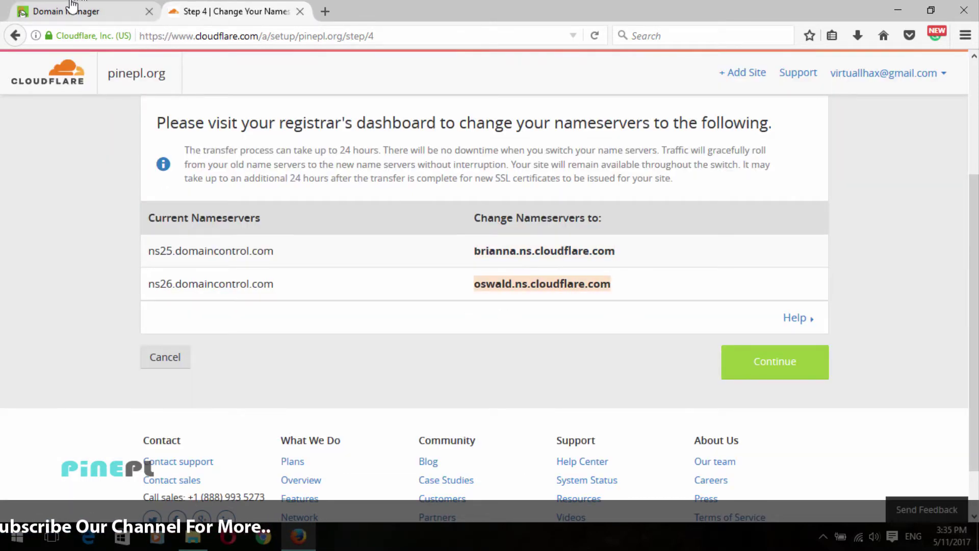
left_click(72, 9)
left_click(243, 320)
key("ctrl+v")
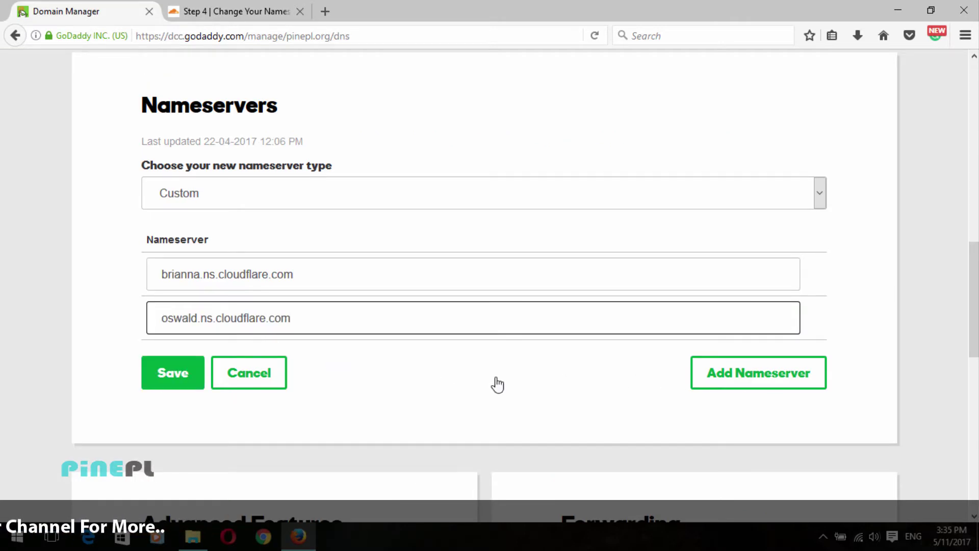
left_click(171, 380)
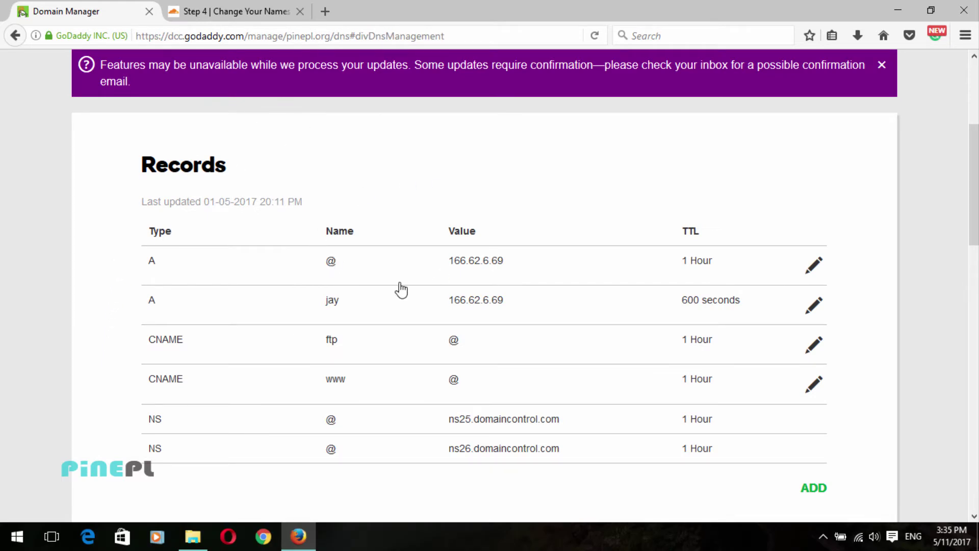
Step: Check GoDaddy's Nameservers section lists both Cloudflare nameservers for pinepl.org
scroll(275, 375, "down", 7)
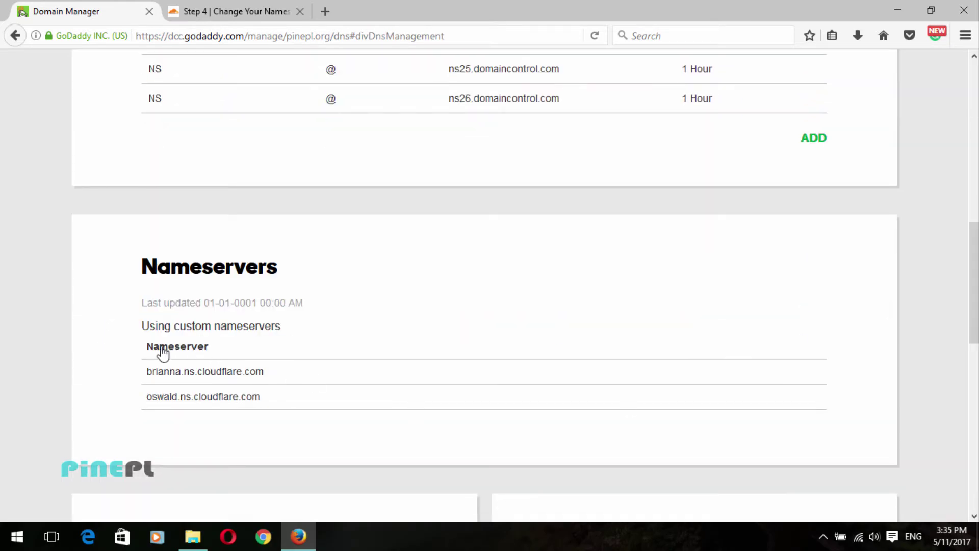
left_click_drag(146, 373, 288, 383)
left_click(289, 382)
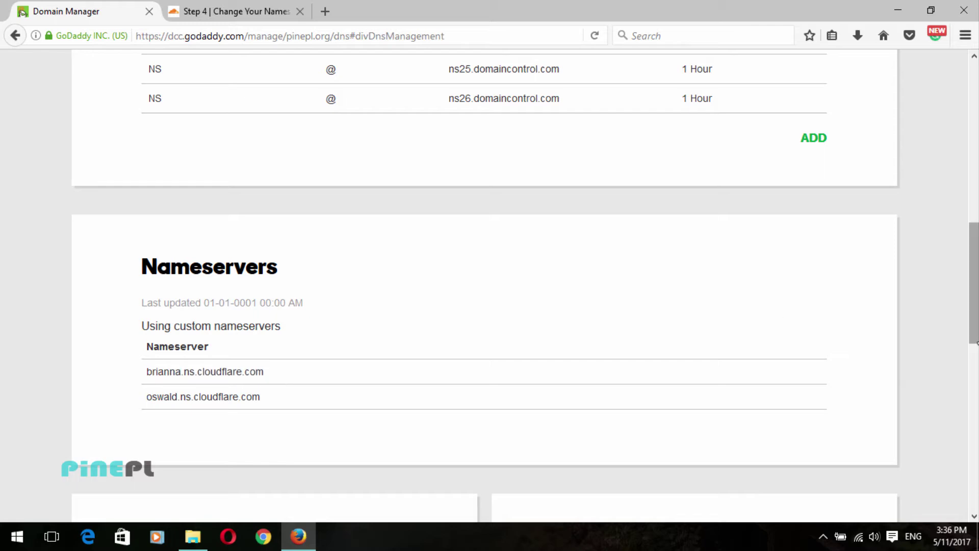
left_click_drag(975, 248, 975, 95)
Step: Go to GoDaddy's My Products page, then return to the Cloudflare setup tab
left_click(879, 65)
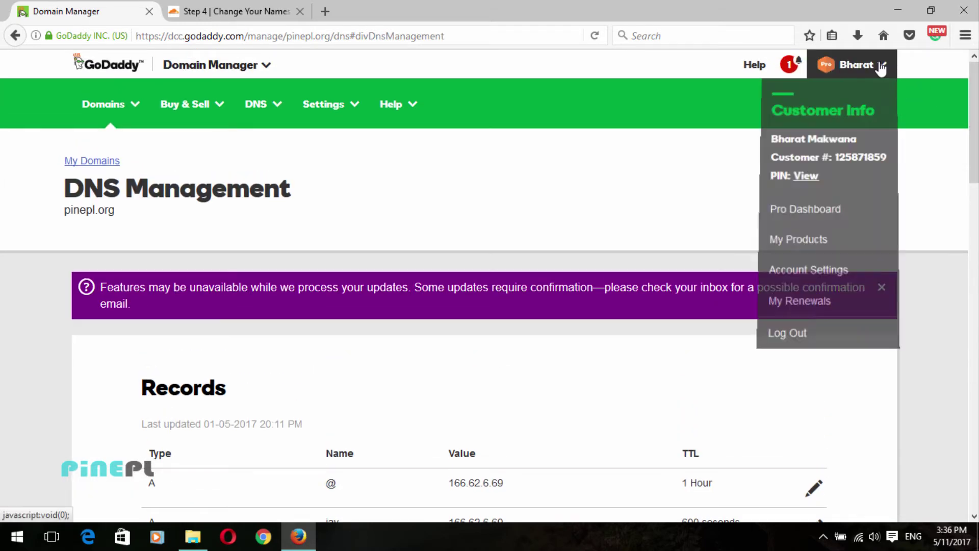
left_click(820, 236)
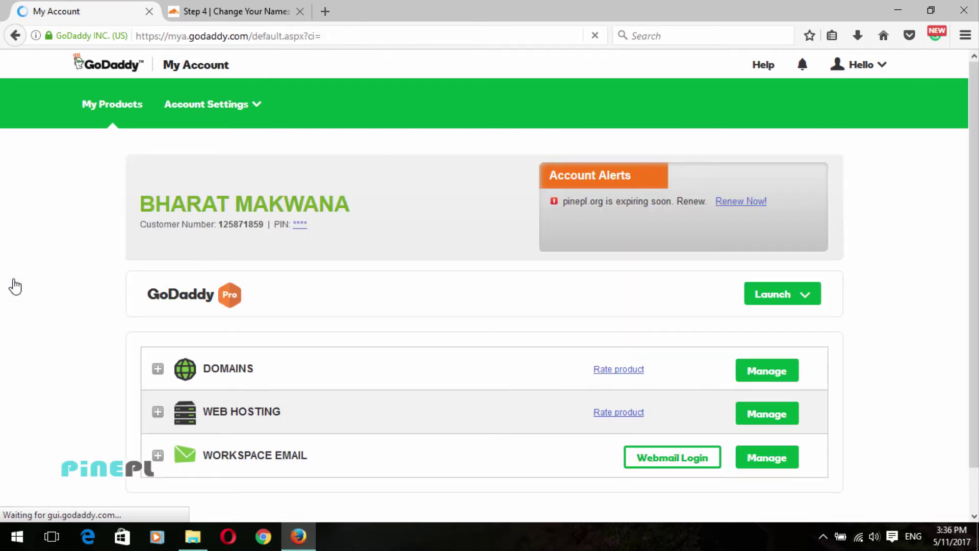
left_click(201, 11)
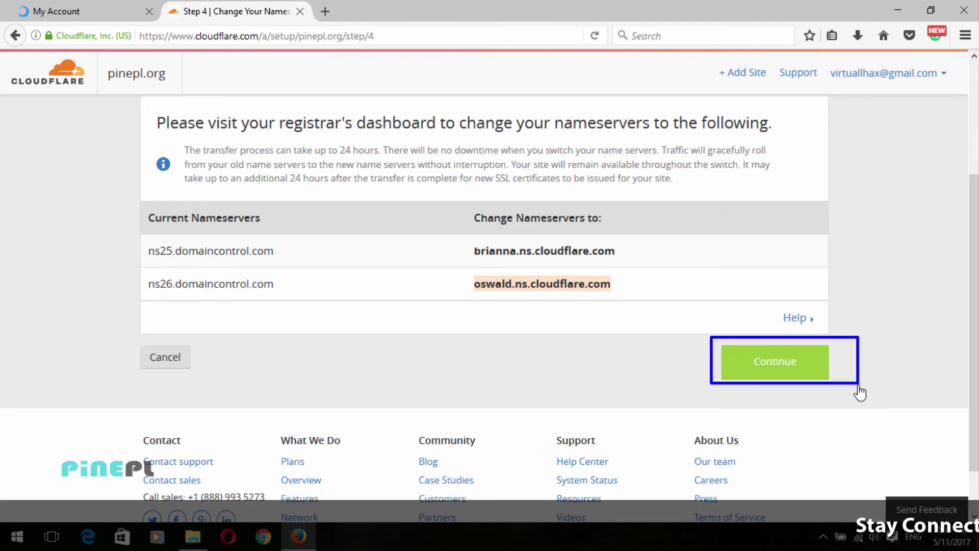
Step: Confirm Cloudflare's Step 4, then check the Overview shows pinepl.org Active on the Free plan
left_click(773, 365)
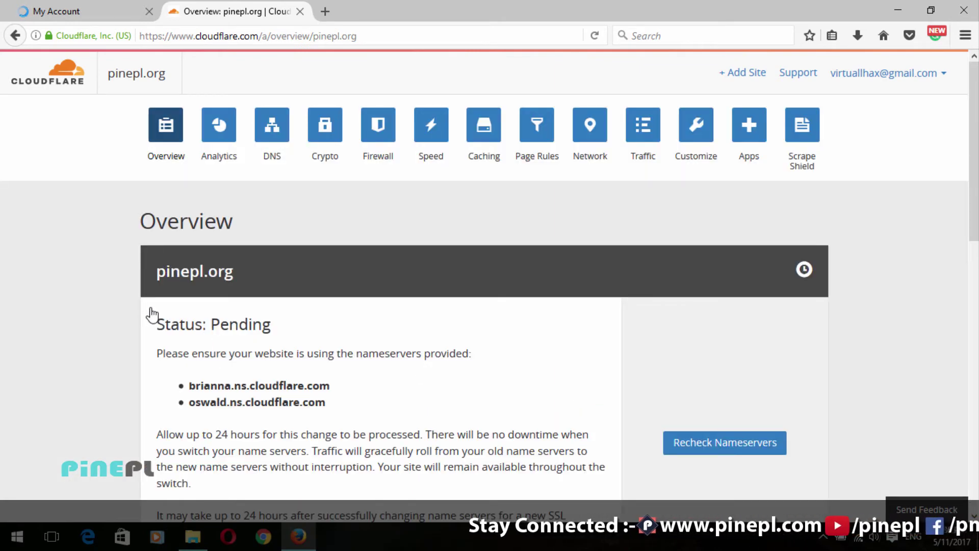
left_click_drag(152, 313, 311, 359)
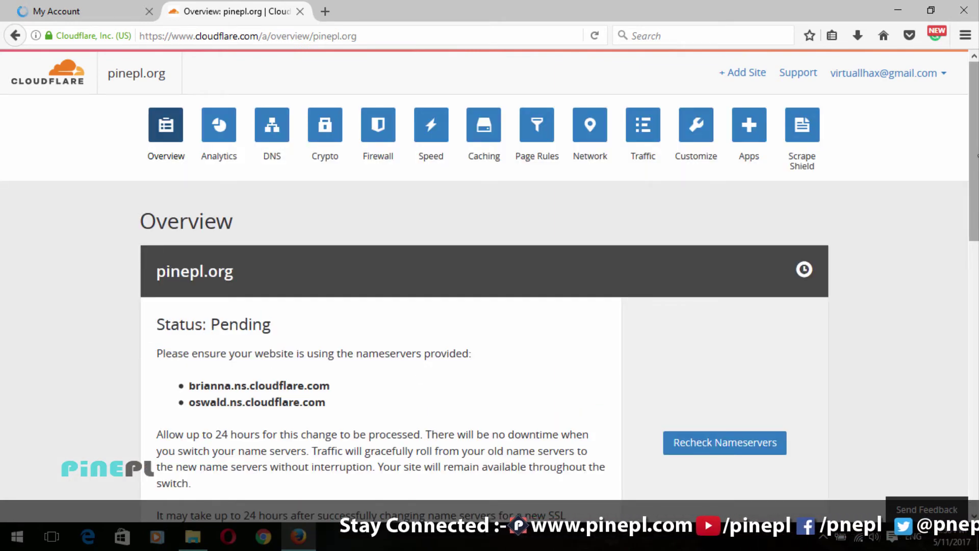
scroll(402, 320, "down", 3)
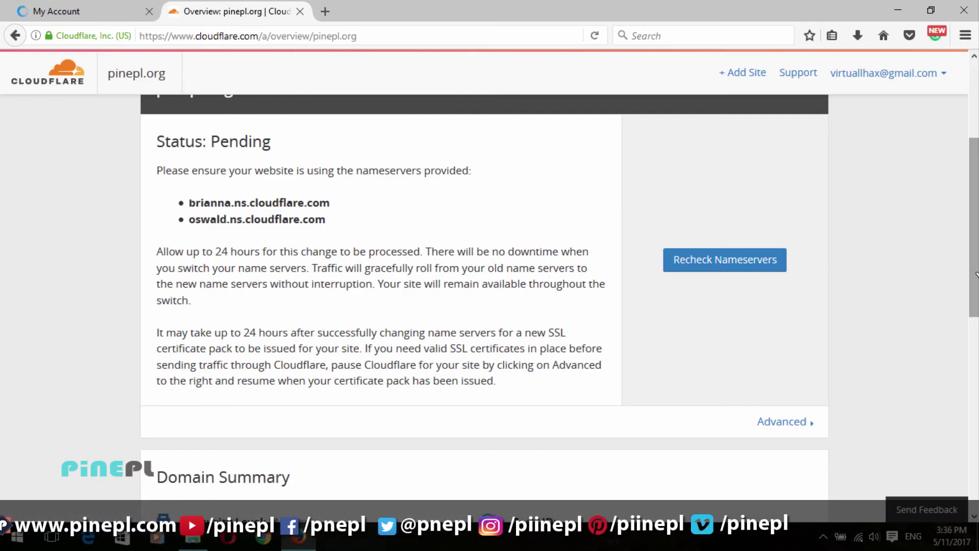
scroll(976, 252, "down", 8)
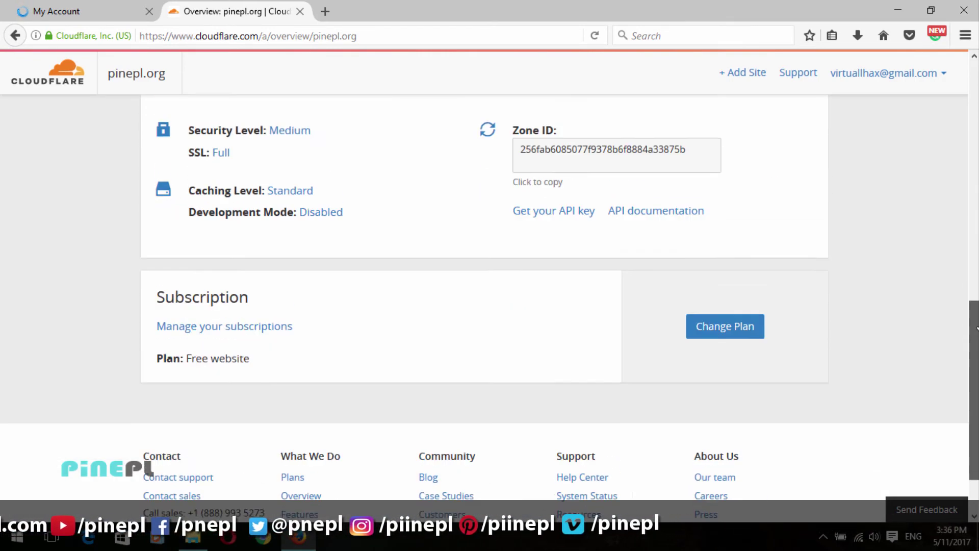
scroll(977, 255, "up", 7)
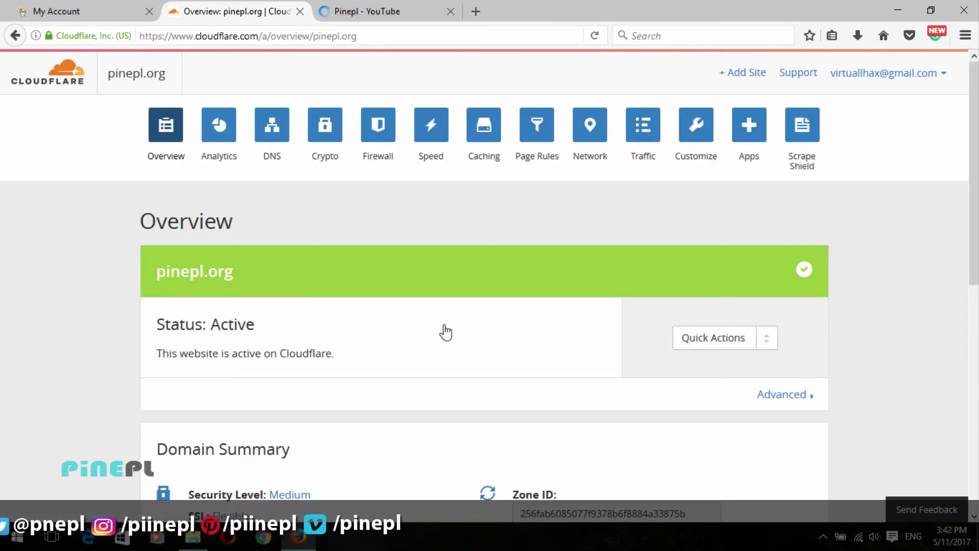
scroll(977, 299, "down", 2)
scroll(699, 354, "up", 2)
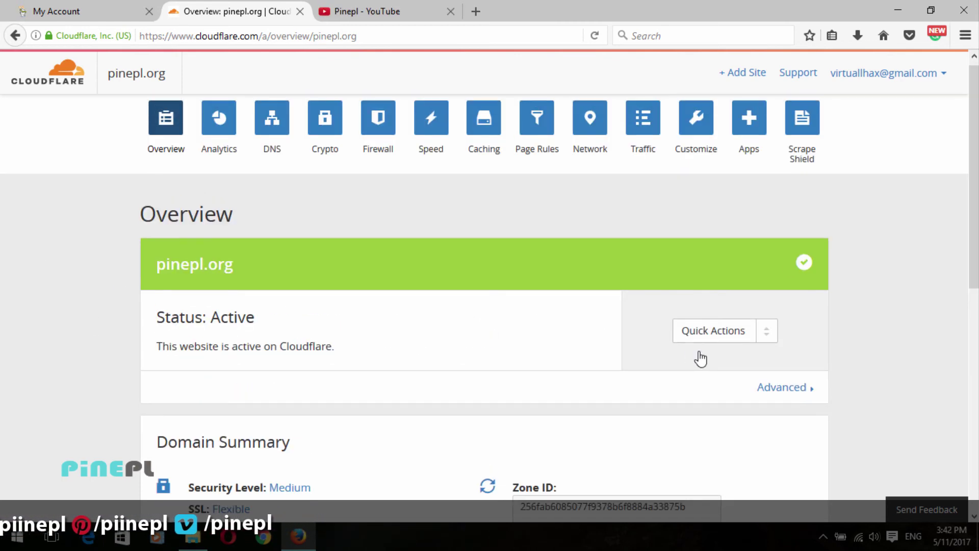